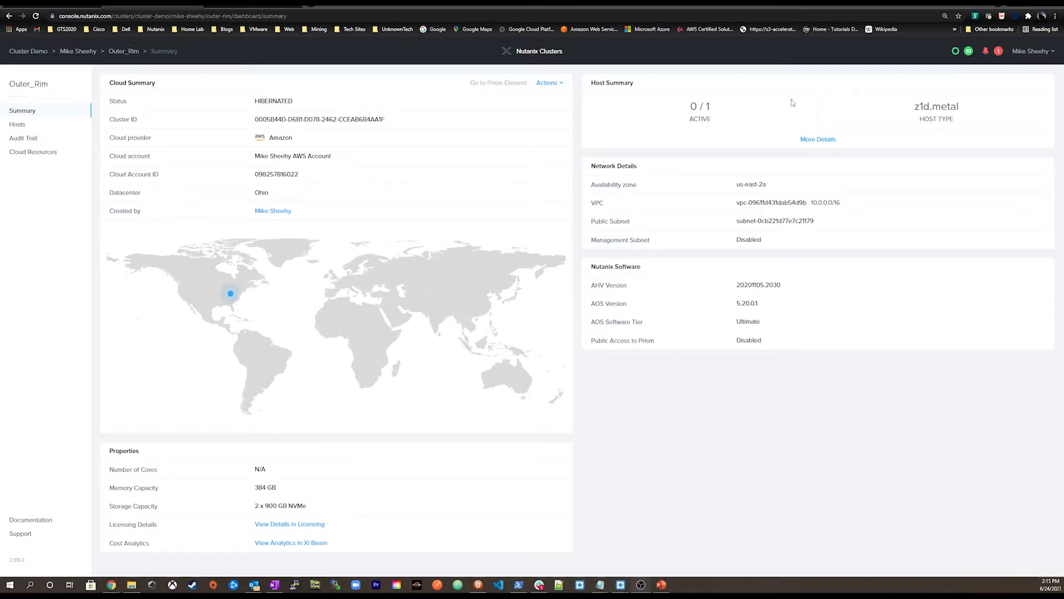
- Resume the hibernated Outer_Rim cluster and confirm the action
left_click(547, 83)
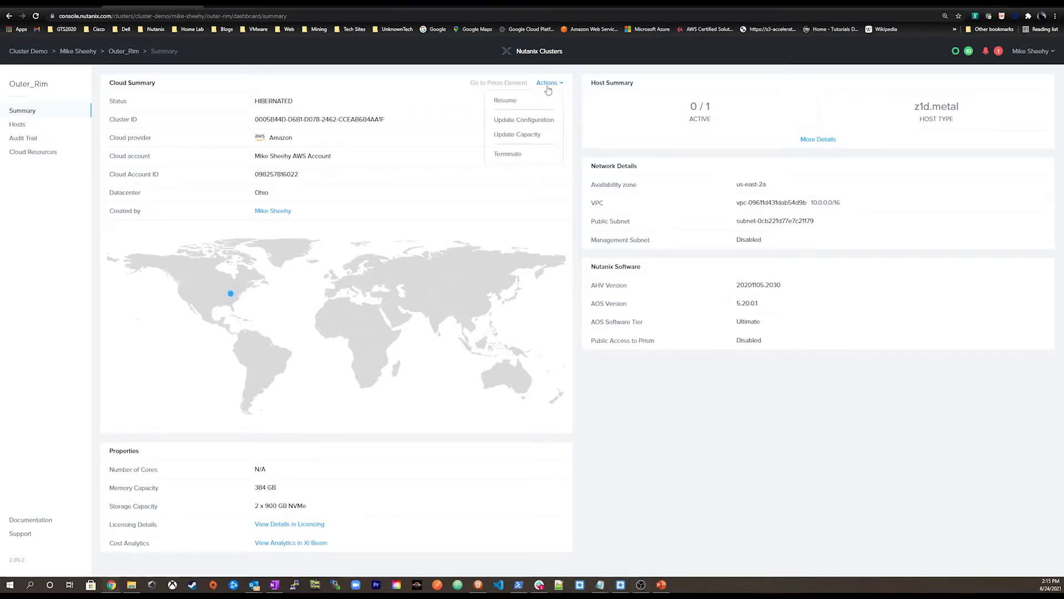
left_click(506, 100)
left_click(658, 336)
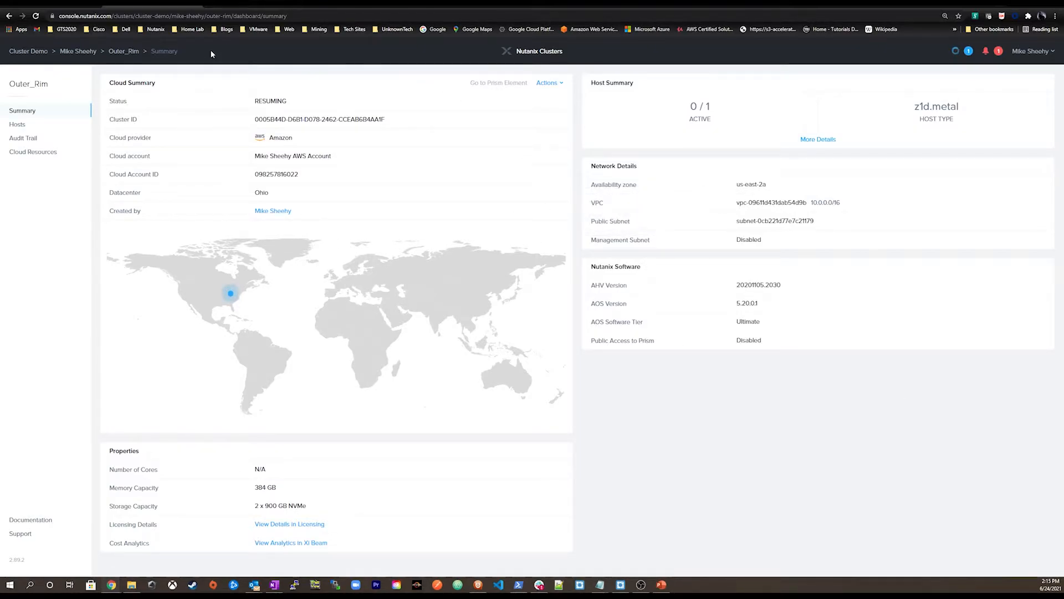
- Switch to Prism and open the Task_Manager_MicroSEG_AUTODR_AUTOMIGRATE_AWS application in Calm
left_click(50, 7)
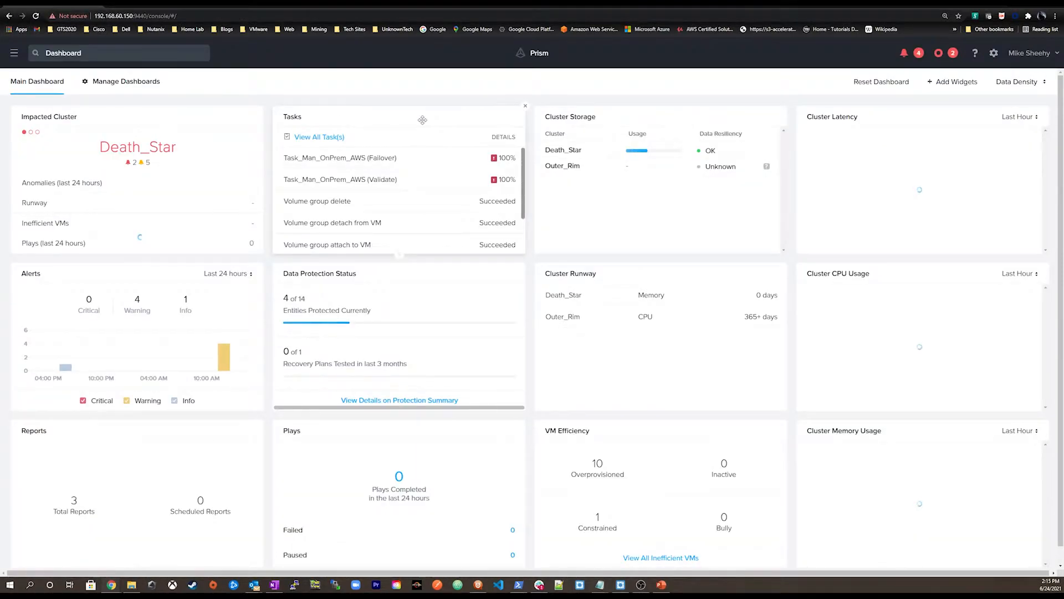
left_click(14, 53)
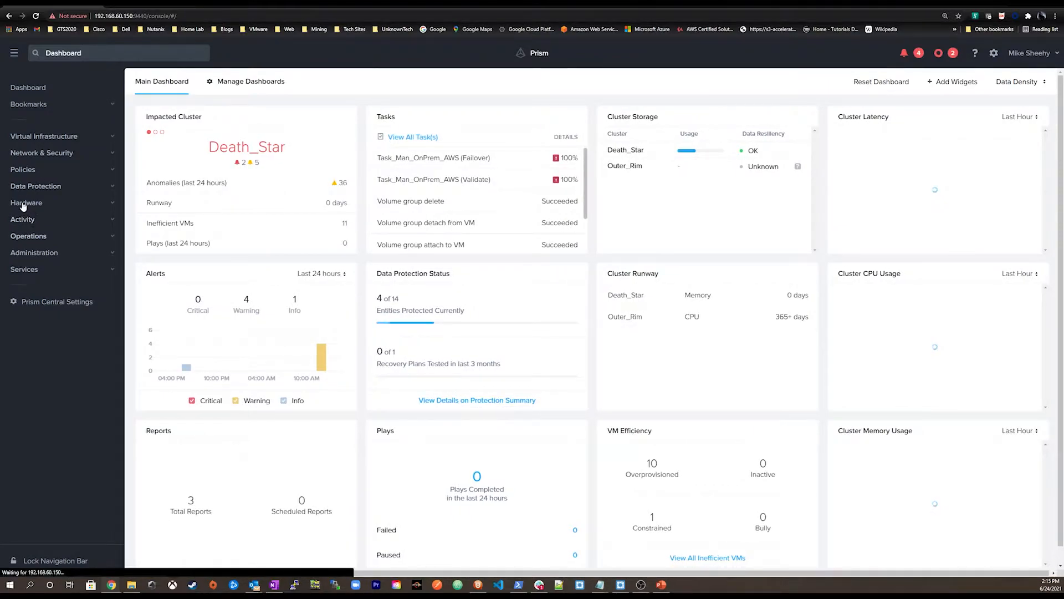
left_click(29, 104)
left_click(35, 143)
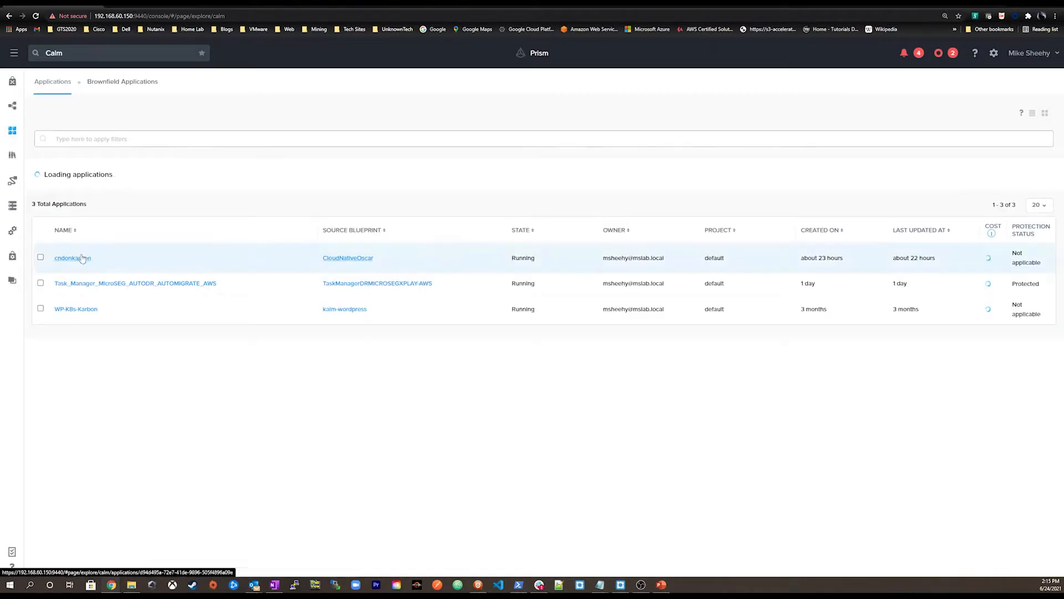
left_click(88, 283)
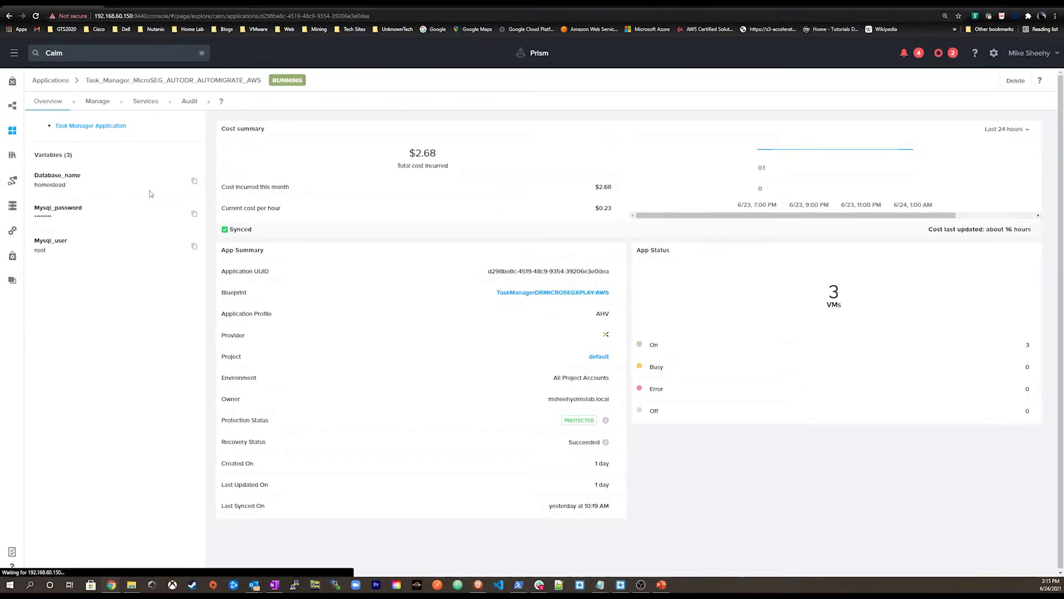
- Look up the HAProxy service's IP address among the application's services and load 192.168.50.100 in a new browser tab
left_click(143, 102)
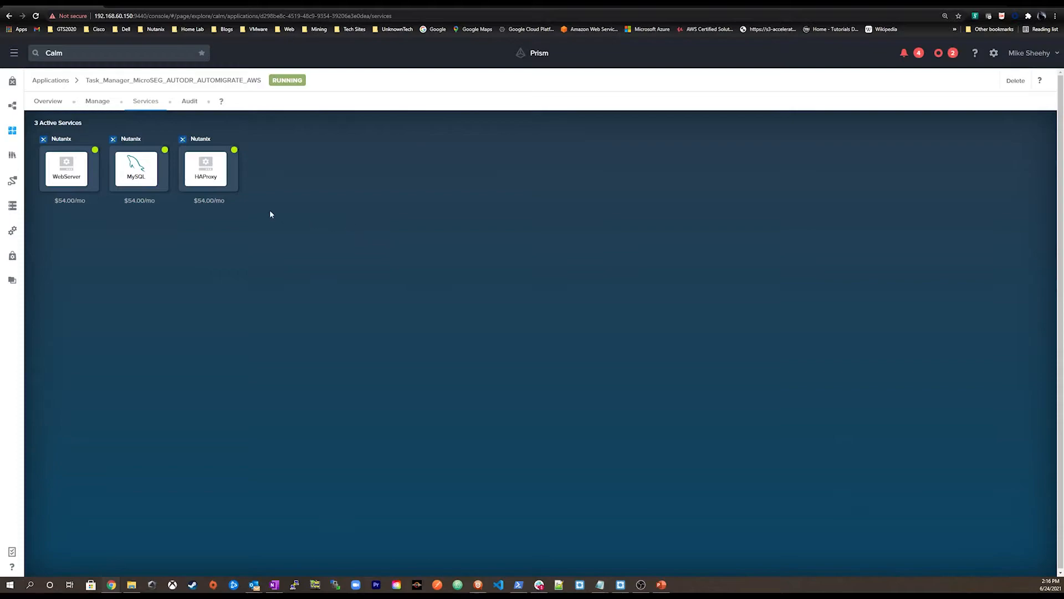
left_click(206, 179)
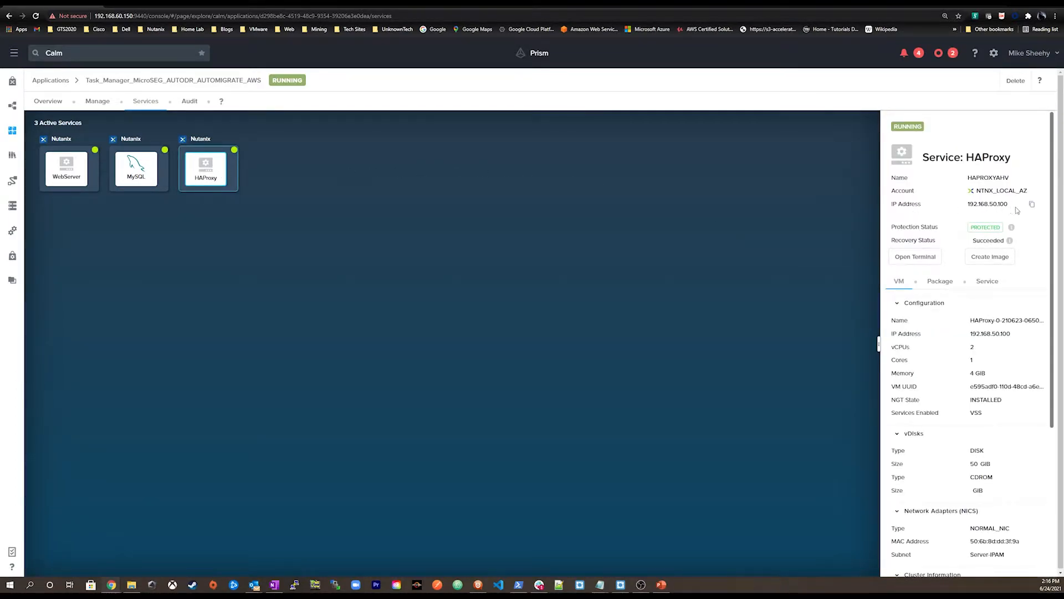
key("ctrl+t")
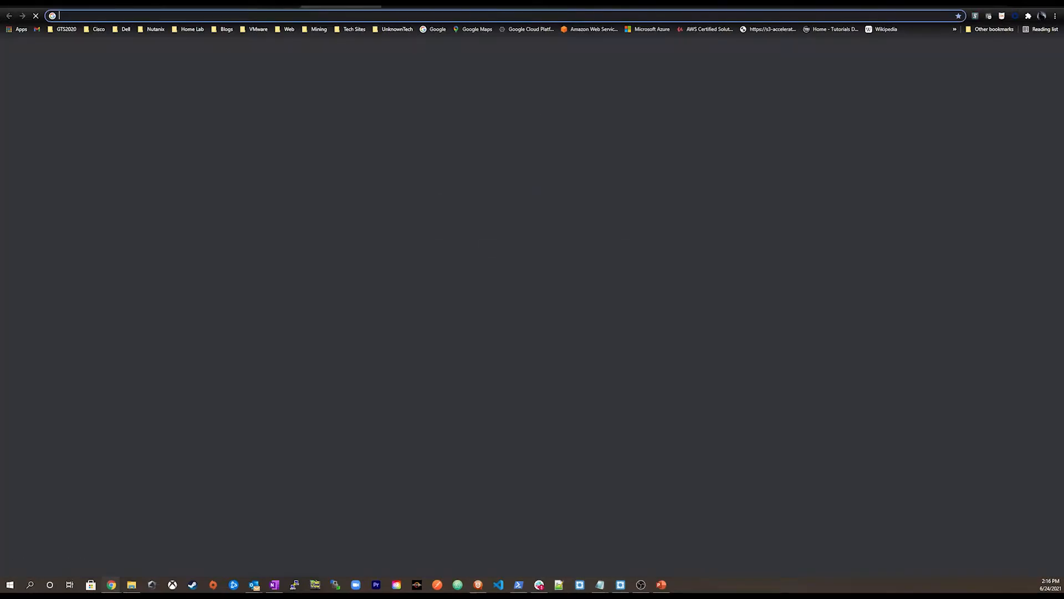
right_click(337, 16)
left_click(388, 70)
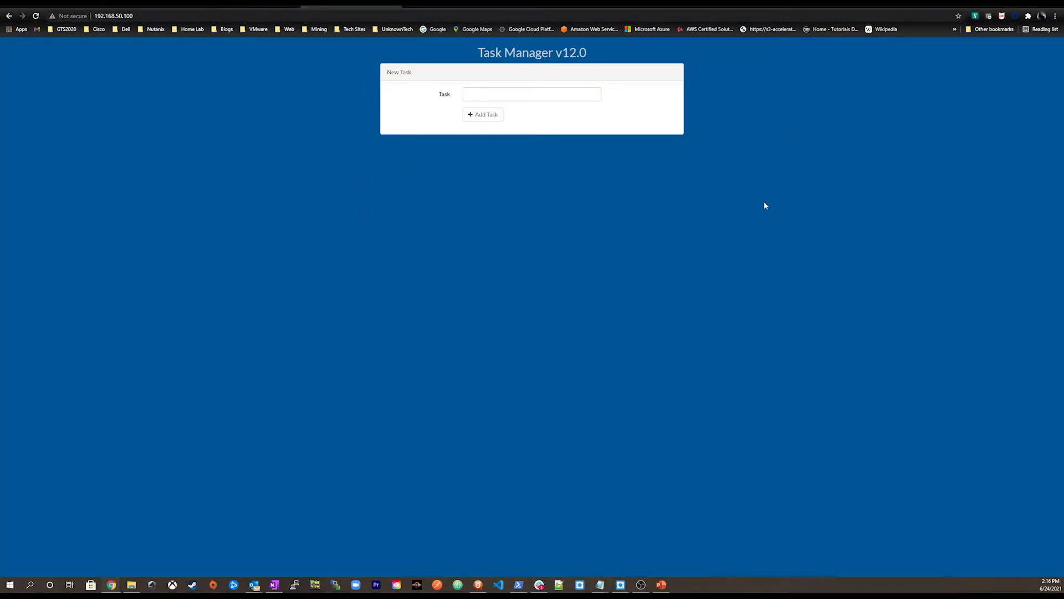
- Add a task named TASK1 in the Task Manager web app
left_click(486, 95)
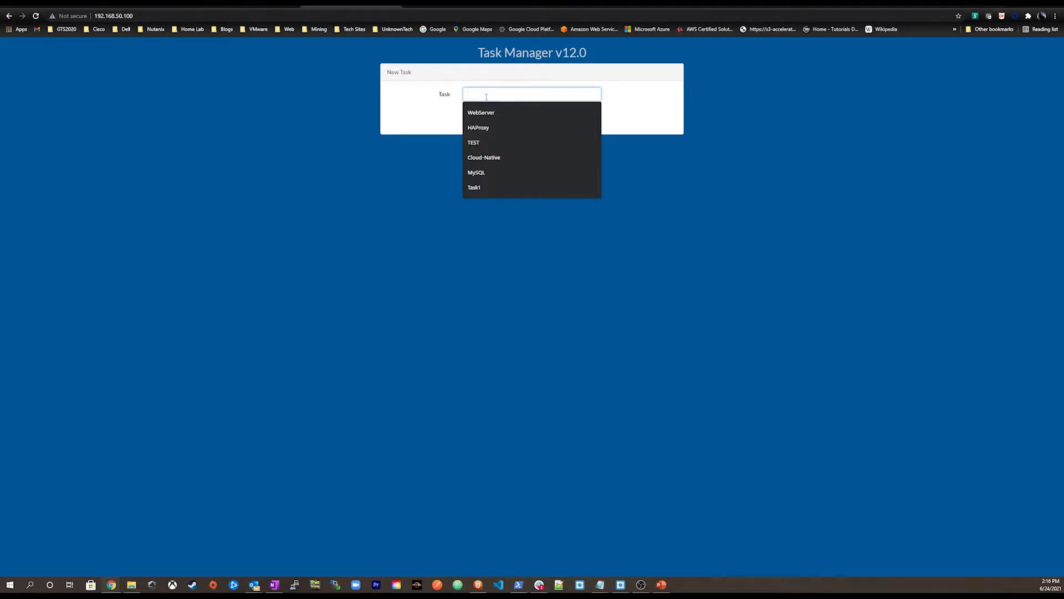
type("TASK1")
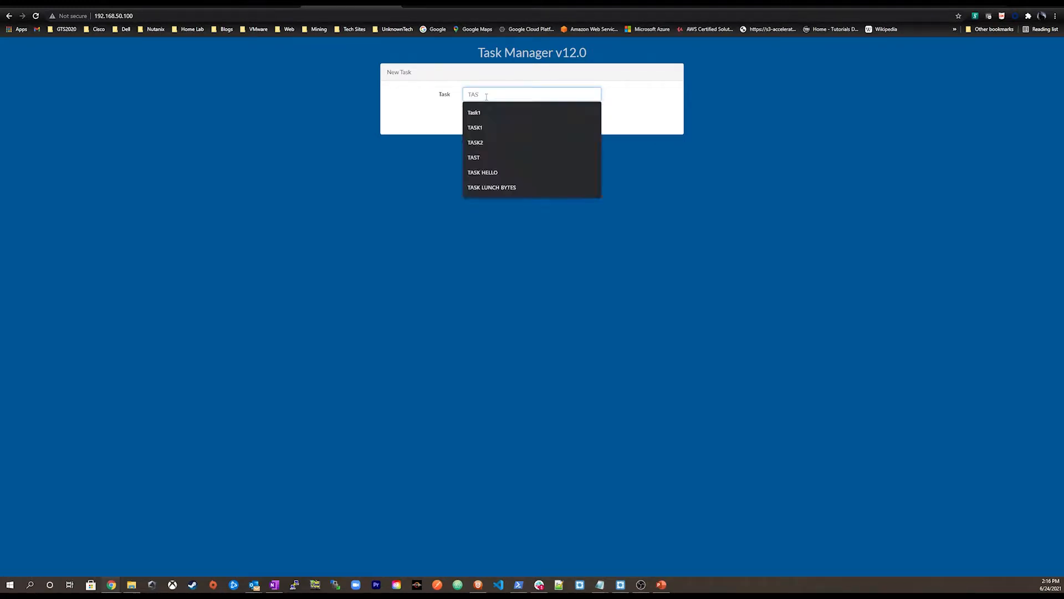
left_click(510, 129)
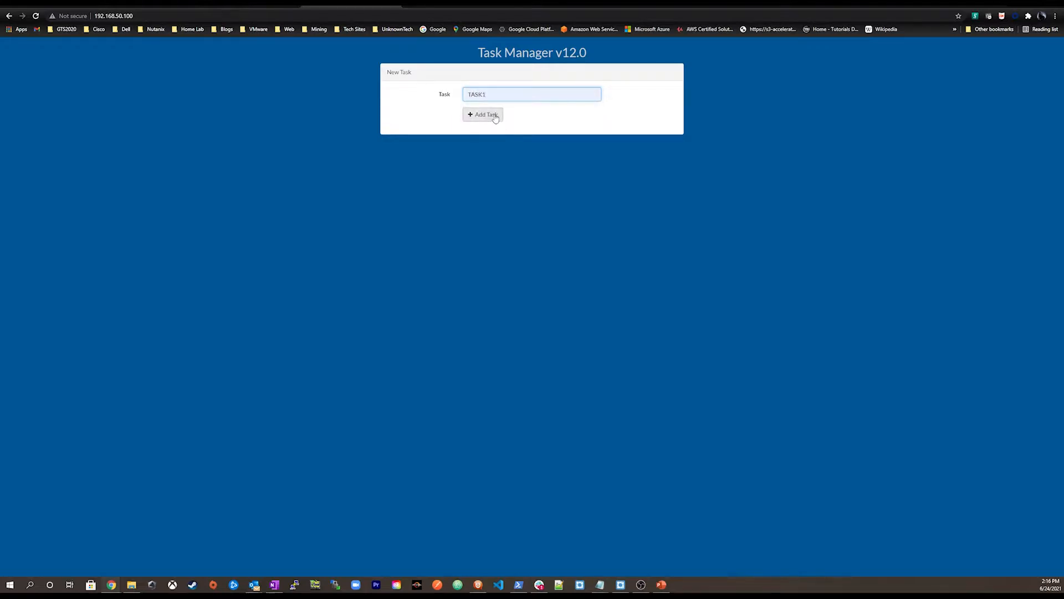
key("Return")
- Add a second task named TASK2 in the Task Manager web app
type("TASK")
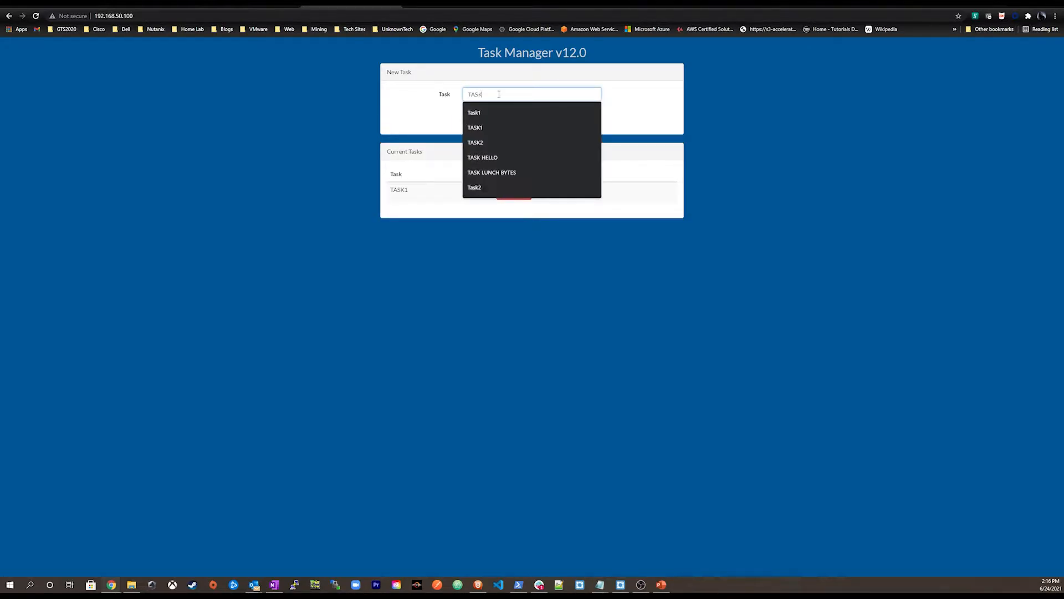
key("Down")
key("Down")
key("Down")
key("Return")
left_click(484, 114)
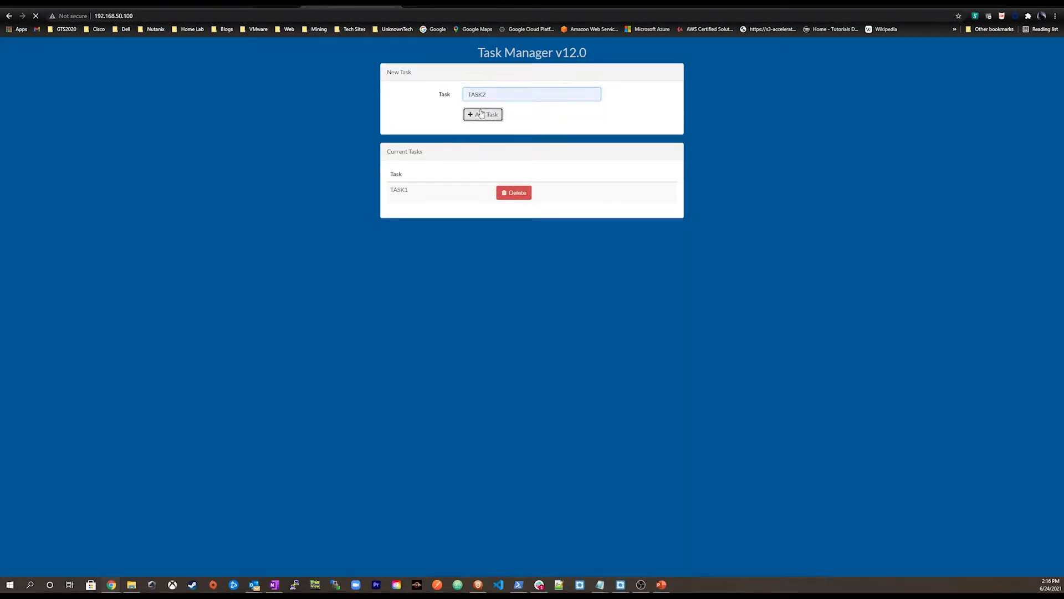
- Add a third task named TASK3 in the Task Manager web app
left_click(486, 96)
type("TASK")
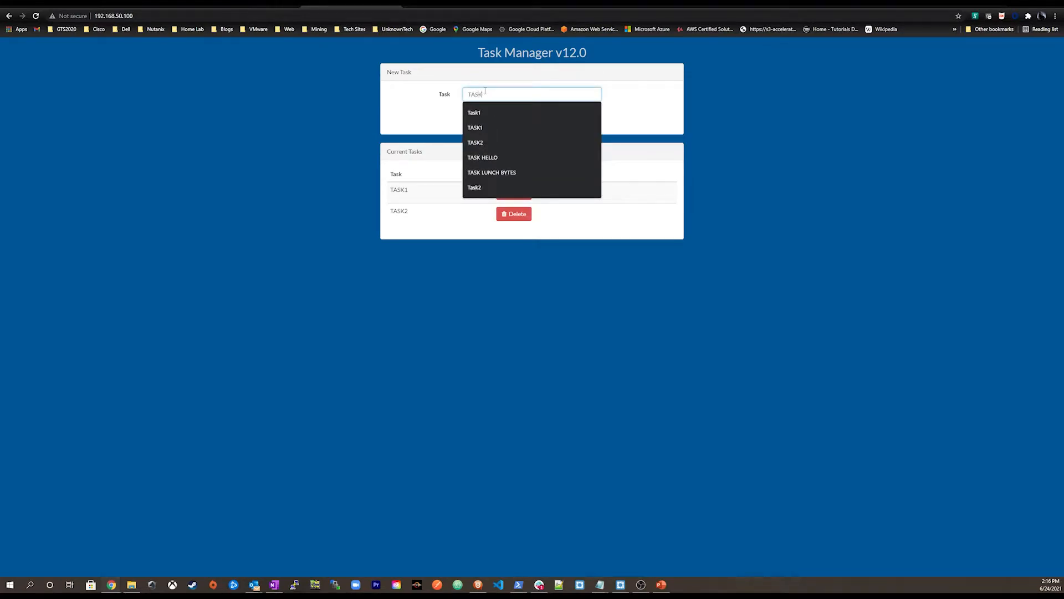
type("3")
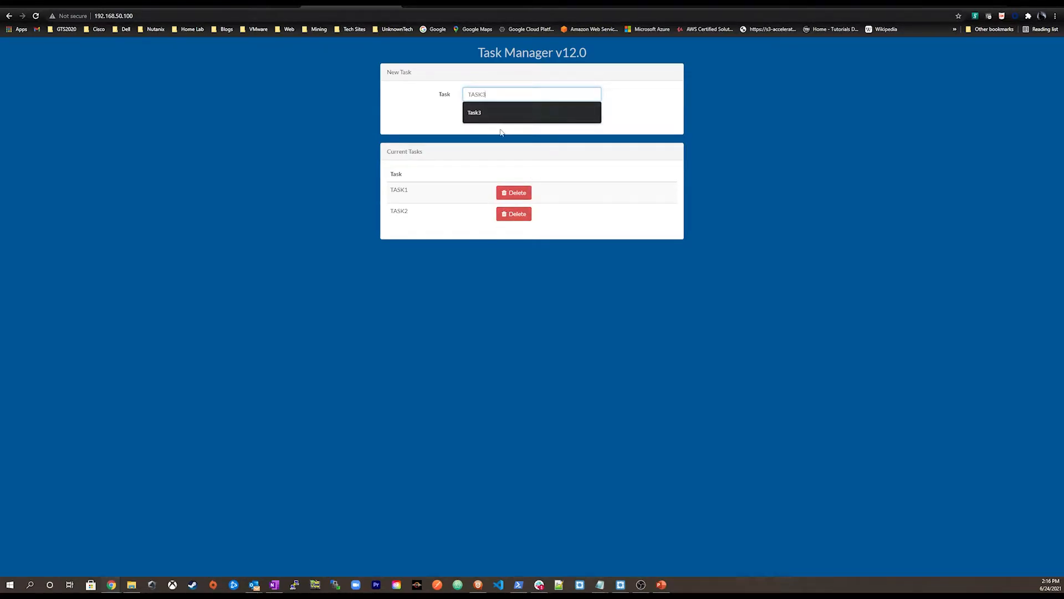
left_click(485, 122)
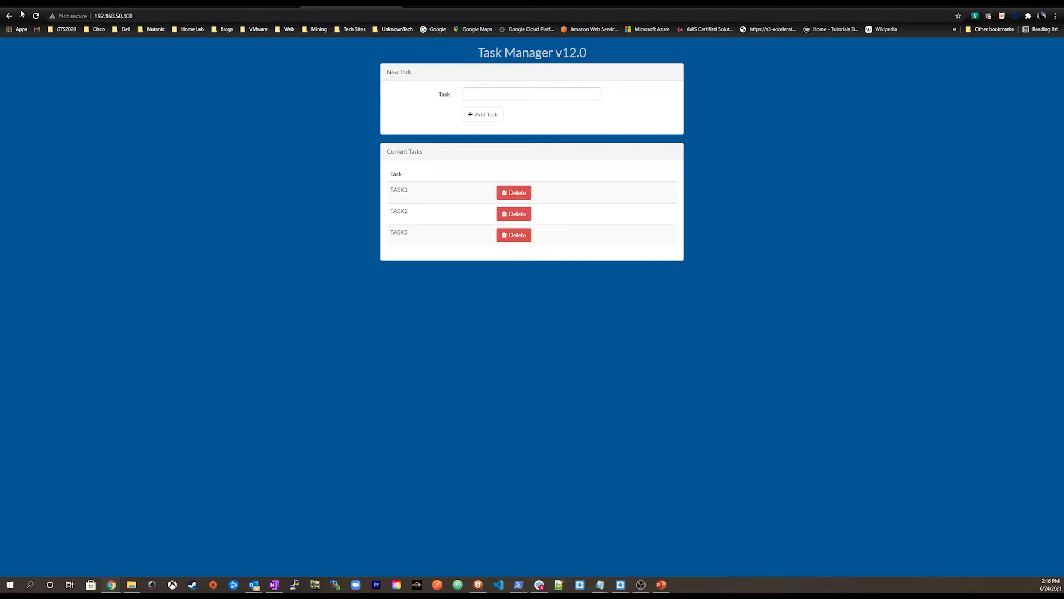
- Return to Prism and open the Task_Manager_Secure policy from the security policies
left_click(53, 7)
left_click(14, 56)
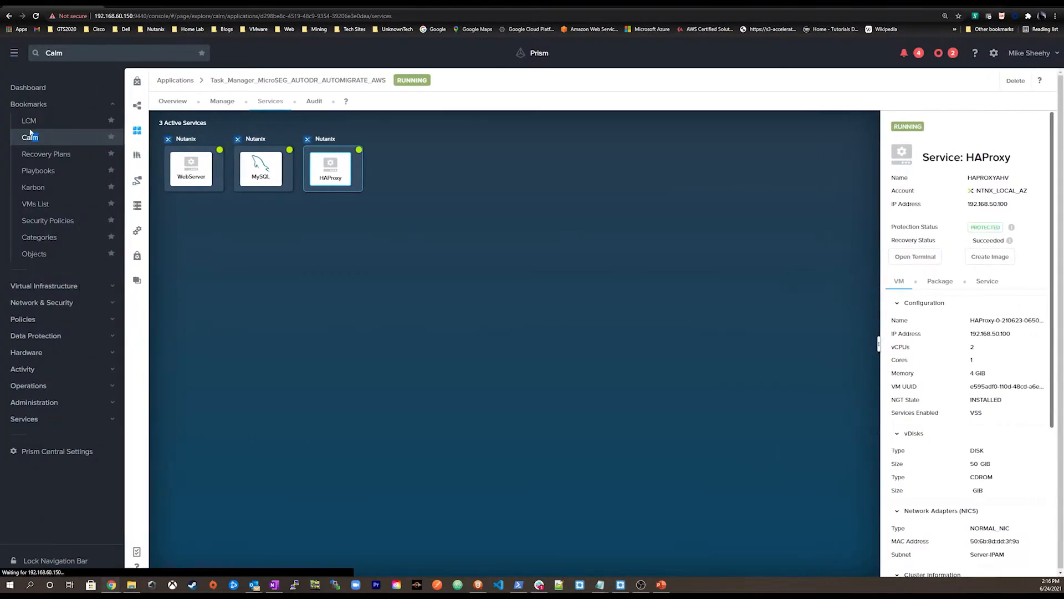
left_click(41, 222)
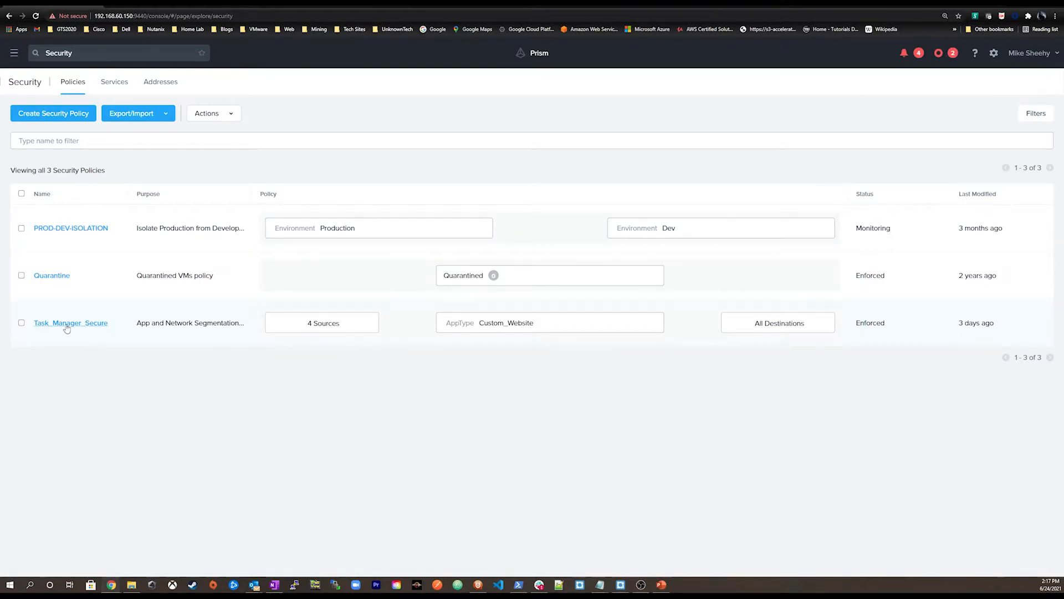
left_click(42, 323)
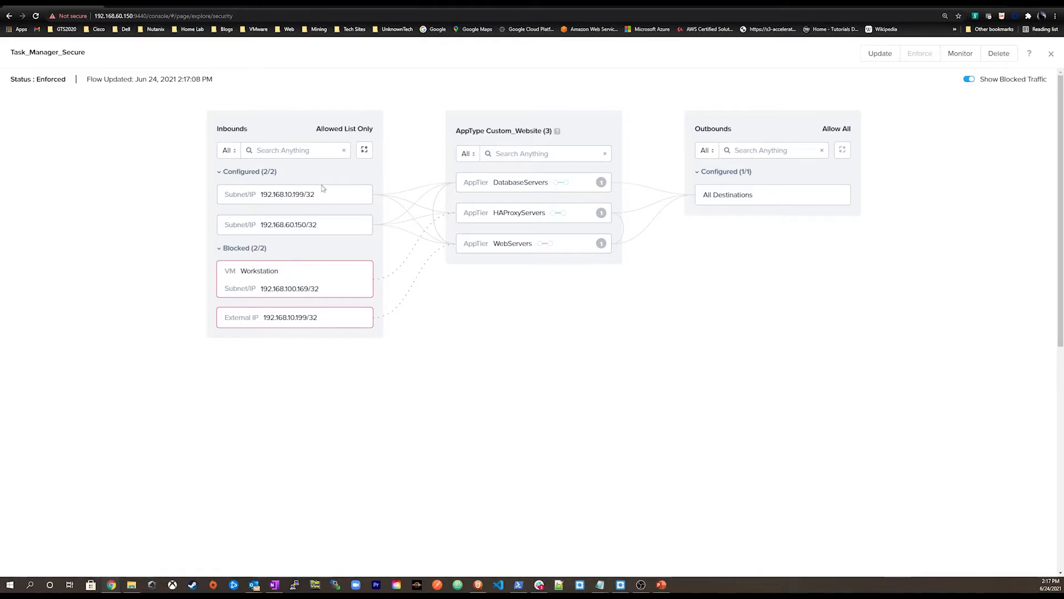
- Examine the services allowed from inbound 192.168.10.199/32 to HAProxyServers and the other app tiers, and close the policy
mouse_move(381, 200)
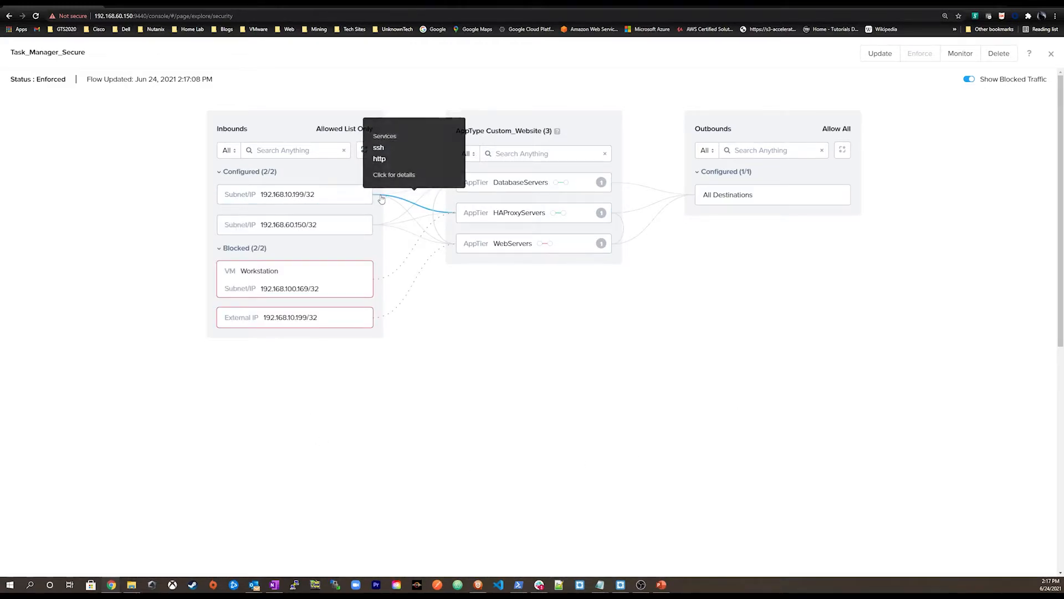
left_click(416, 207)
left_click(711, 388)
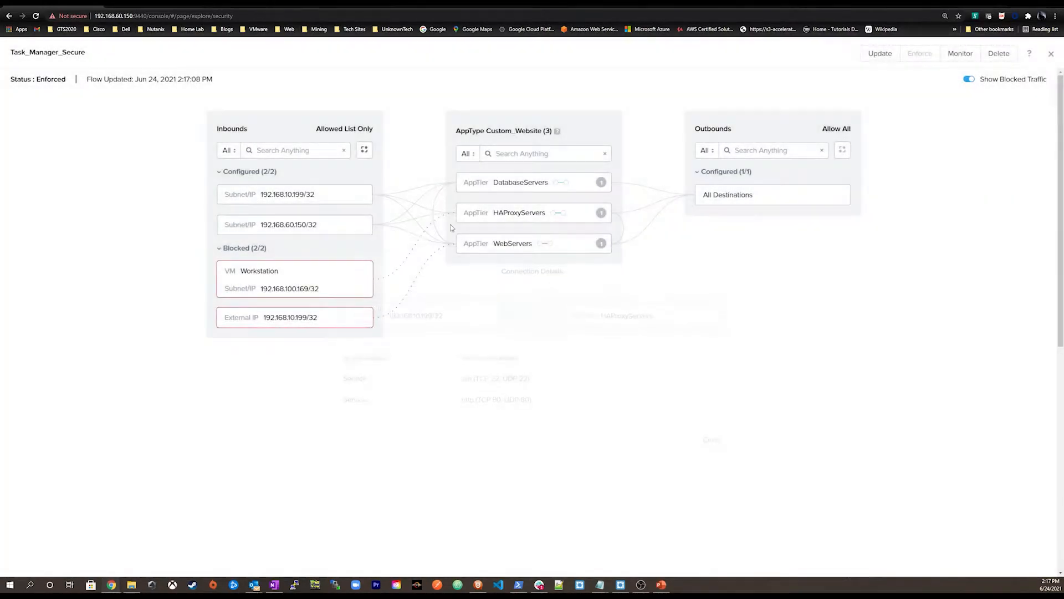
mouse_move(411, 220)
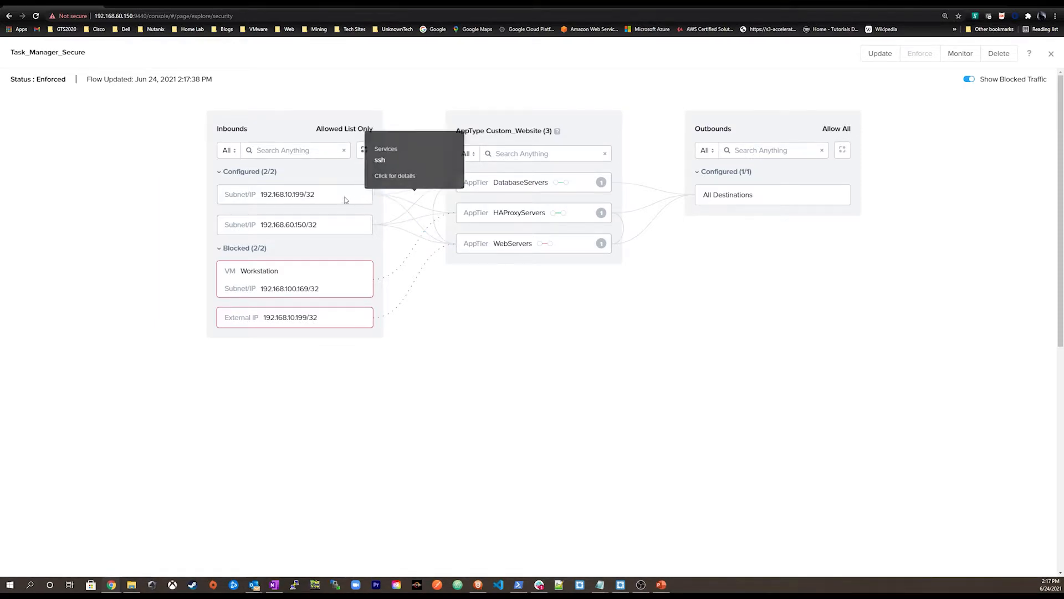
left_click(407, 206)
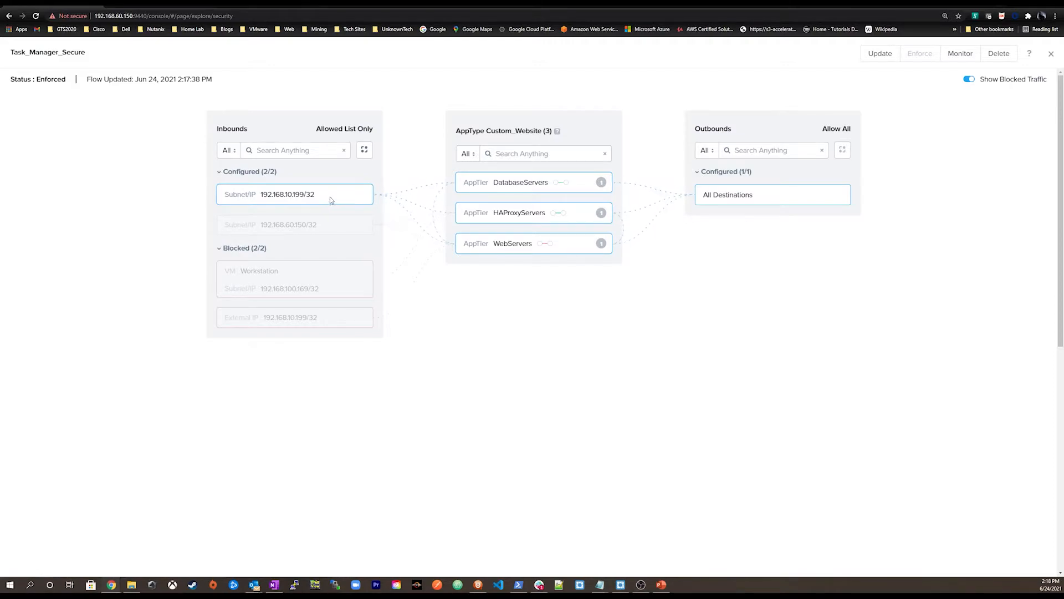
mouse_move(405, 204)
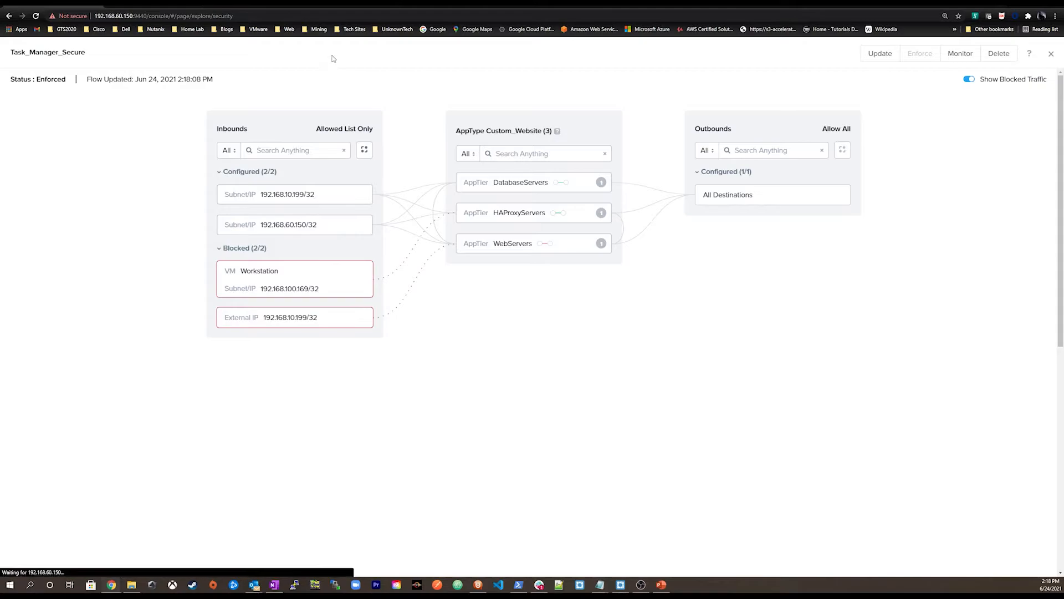
left_click(1051, 53)
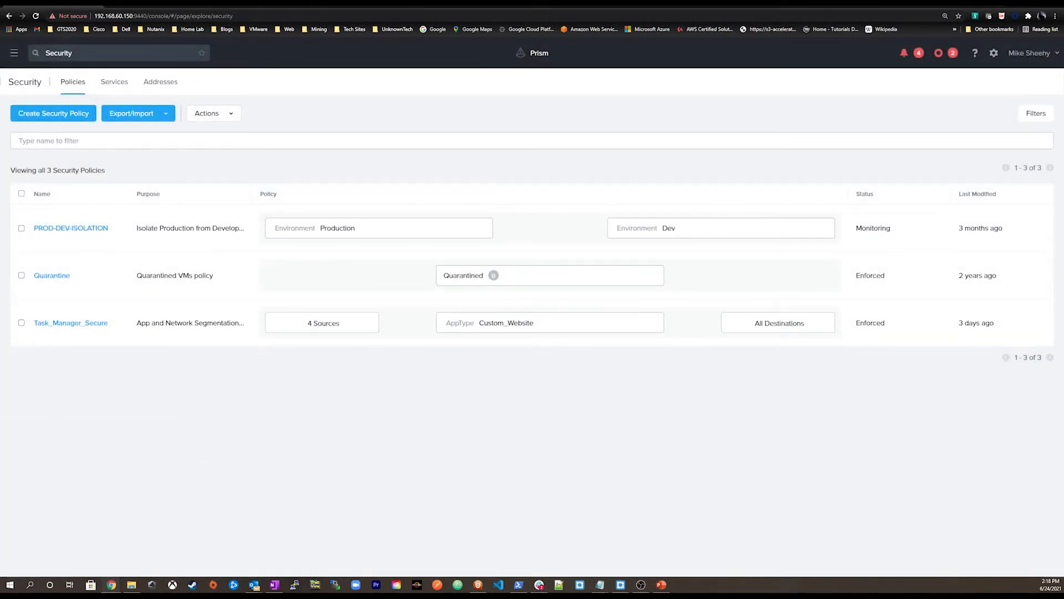
- Open the Workstation VM from the VM list, launch its console and move the console window clear of the screen edge
left_click(14, 53)
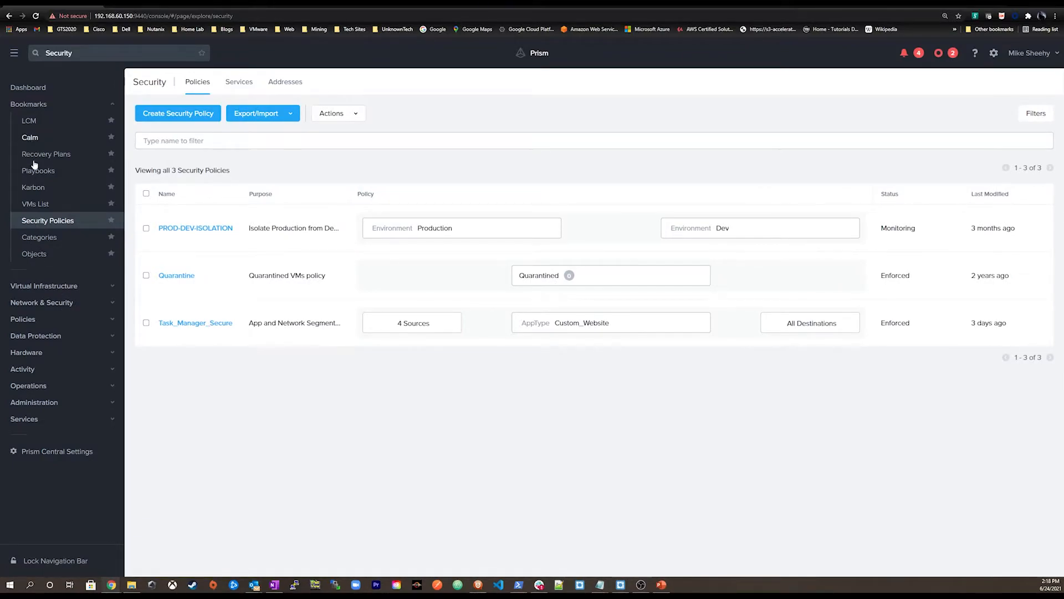
left_click(35, 204)
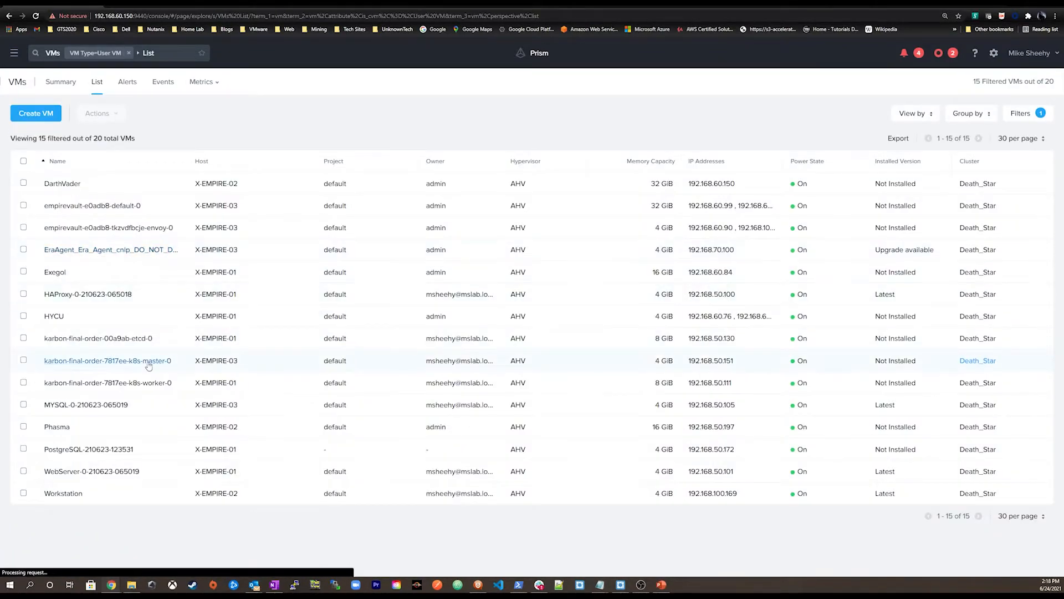
left_click(65, 493)
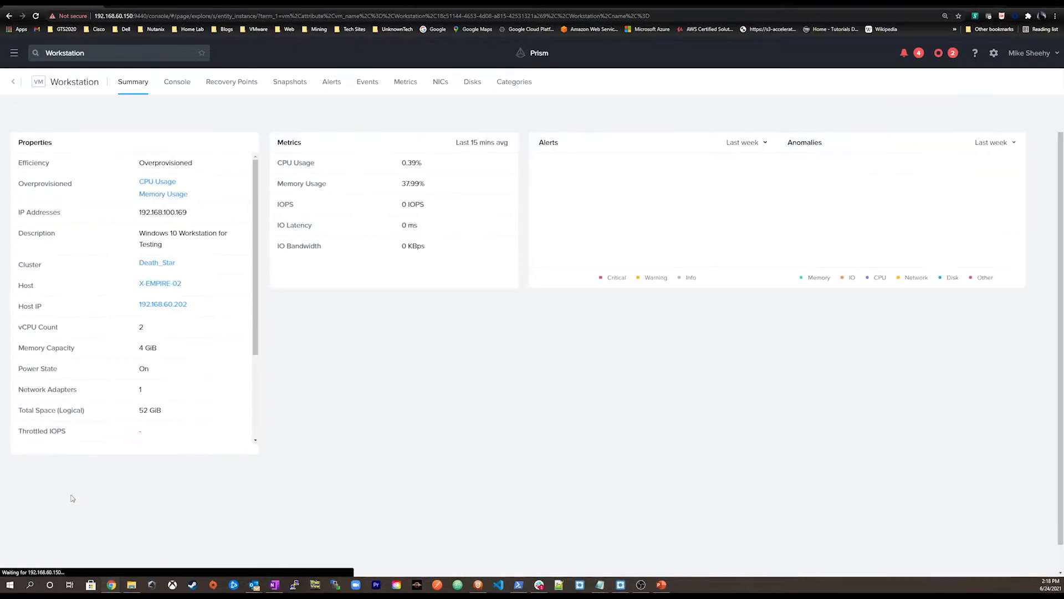
left_click(171, 113)
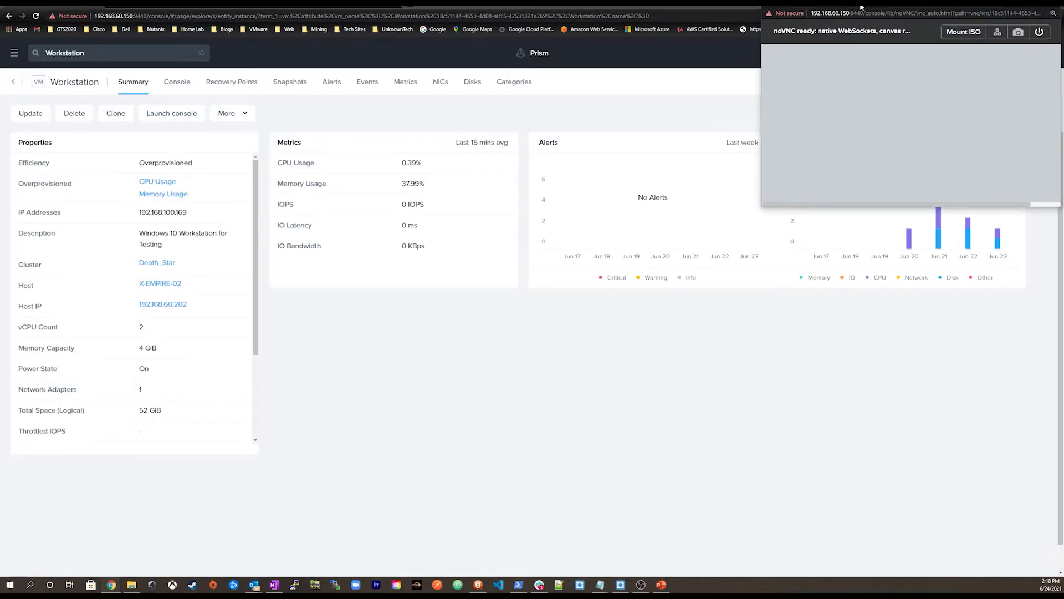
left_click_drag(861, 7, 386, 63)
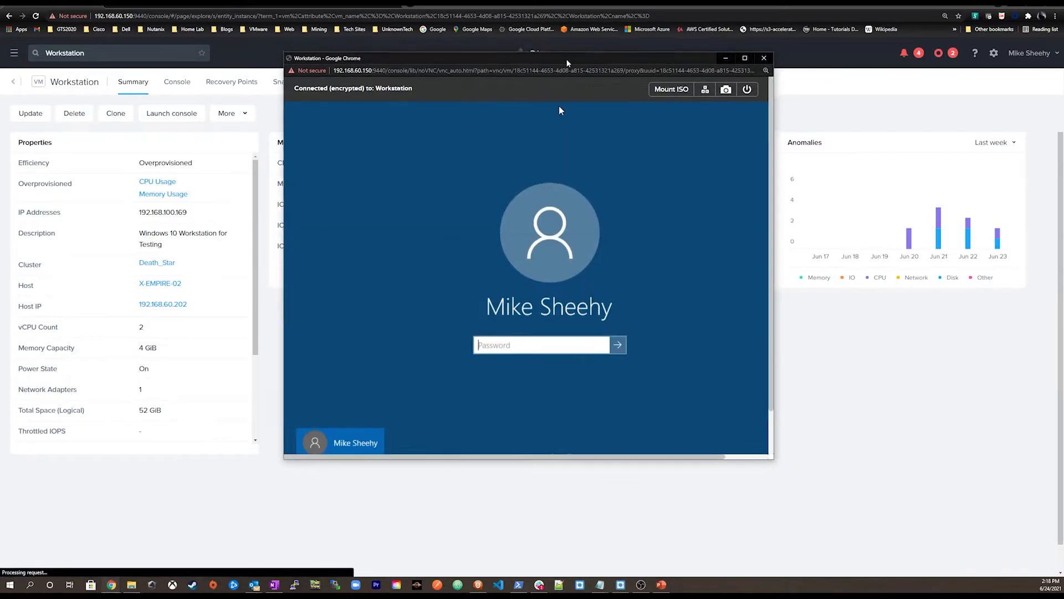
- Sign in to the Workstation VM with the account password and open Google Chrome on its desktop
type("********")
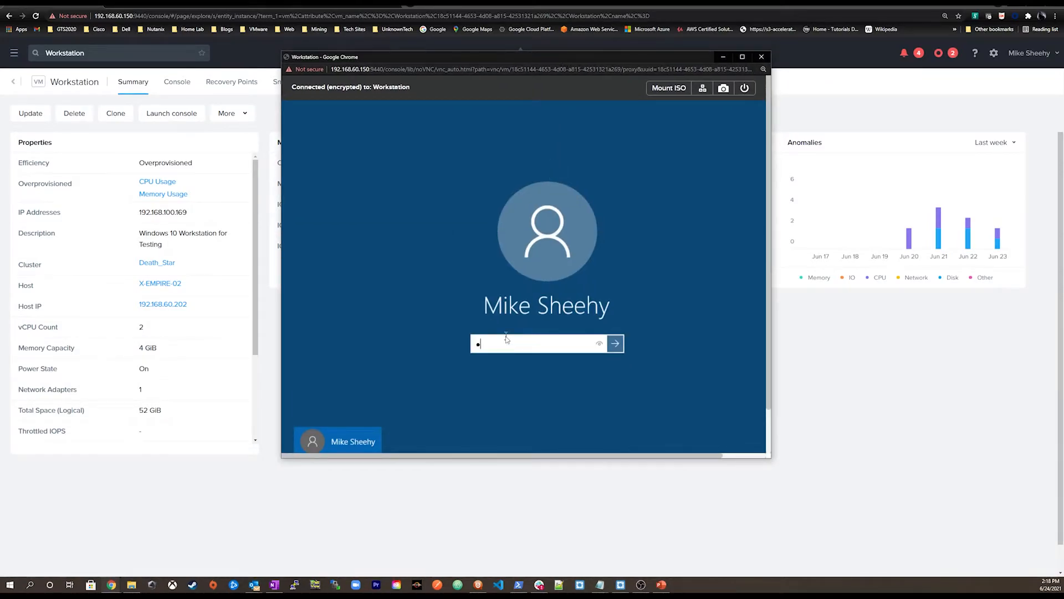
key("Return")
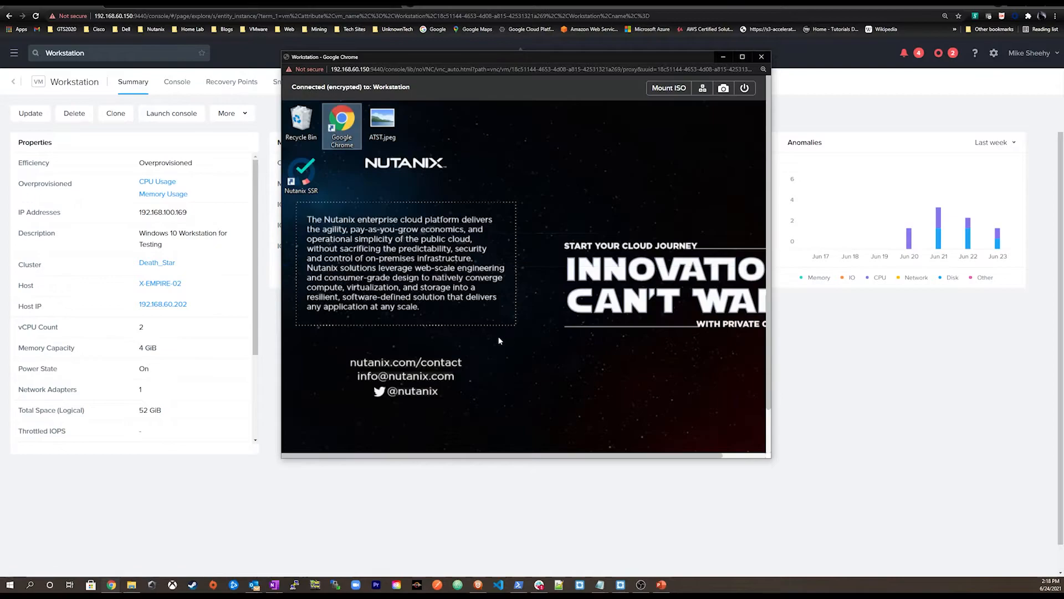
double_click(343, 139)
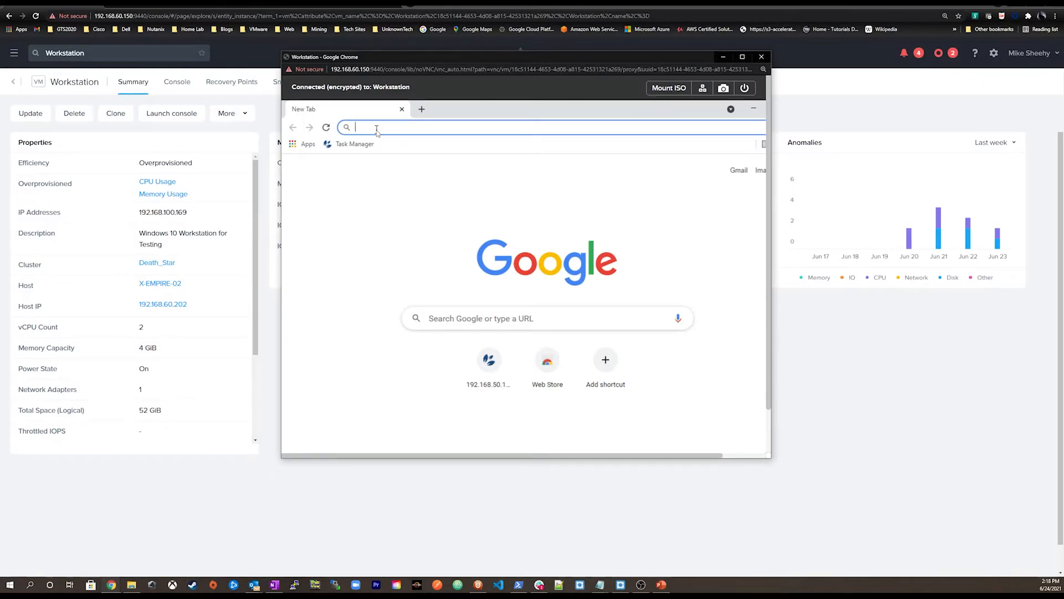
- Load 192.168.50.100 in the Workstation VM's Chrome browser to test access to the Task Manager application
type("192.168")
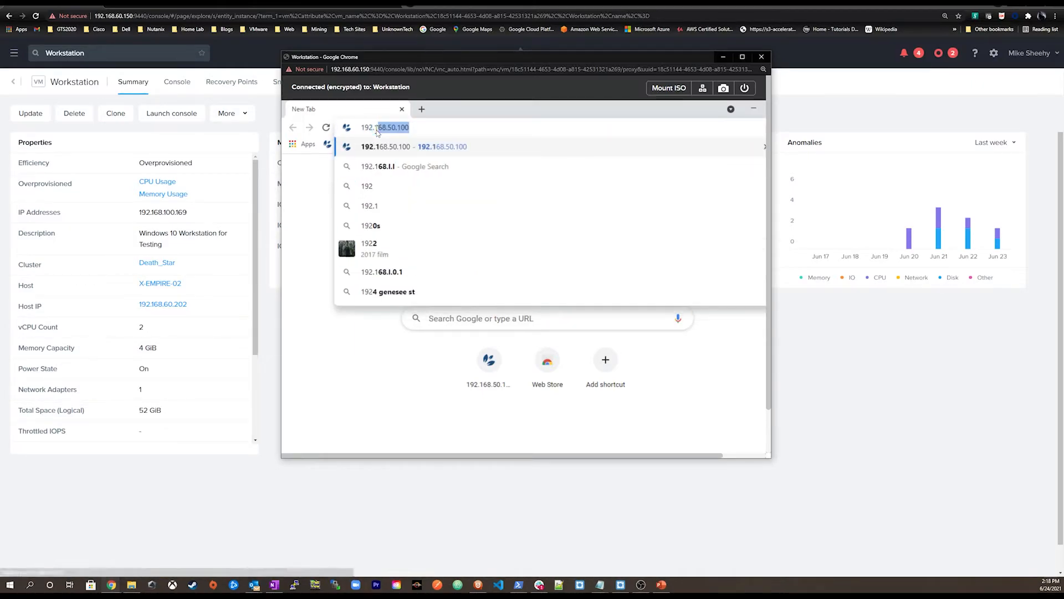
type(".50.100")
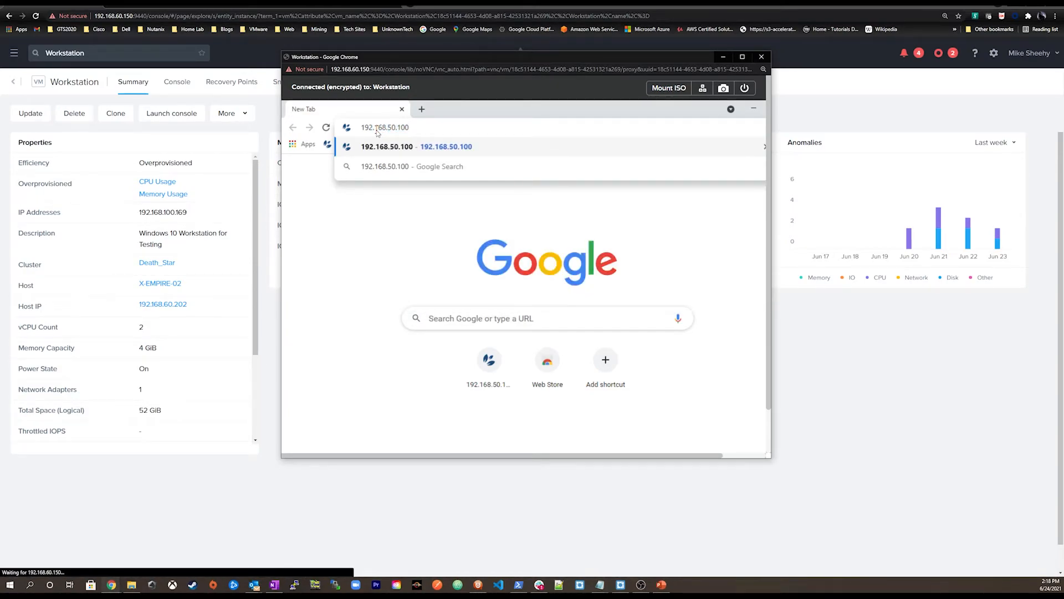
key("Return")
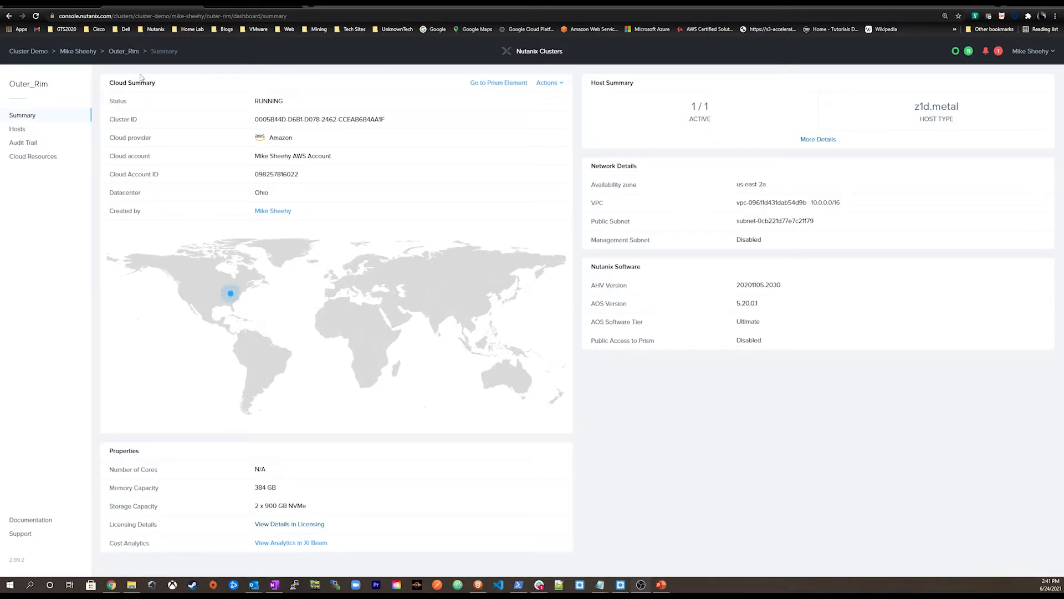
- Switch to Prism, view the Outer_Rim cluster's summary from the Impacted Cluster widget, and return to the main dashboard
left_click(61, 9)
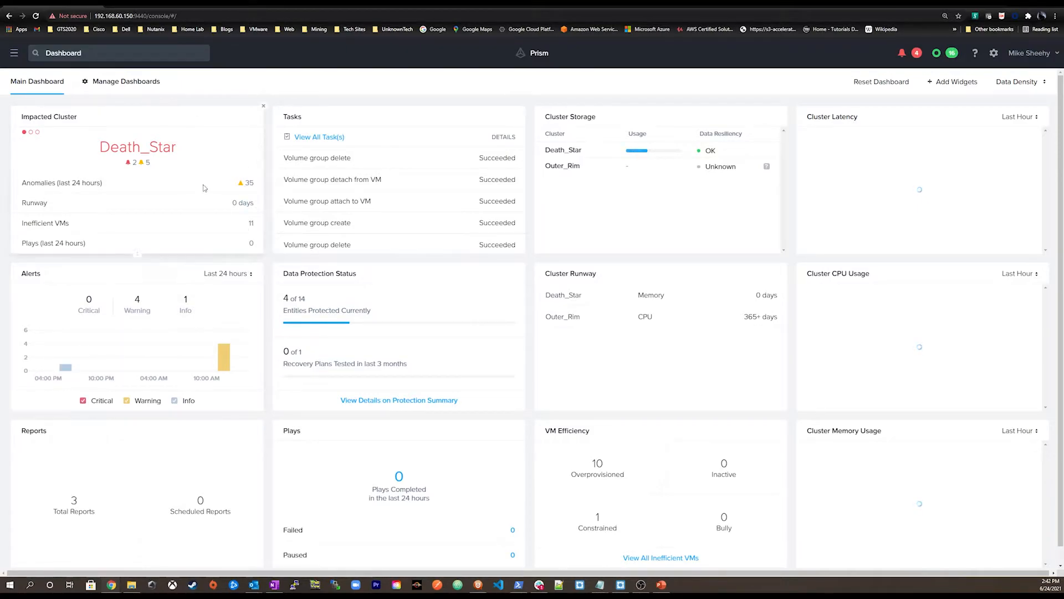
left_click(37, 133)
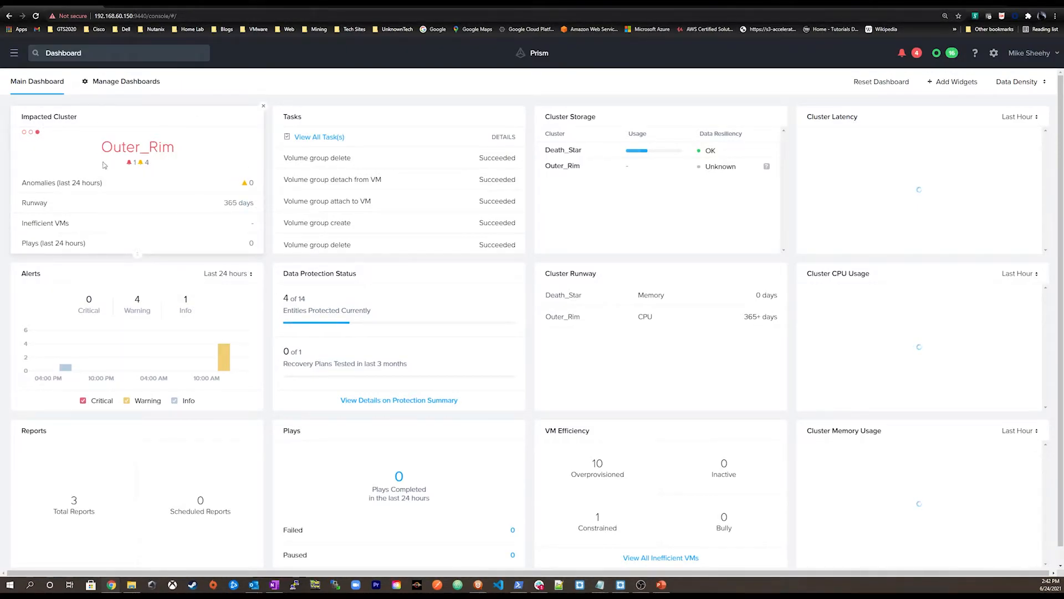
left_click(188, 144)
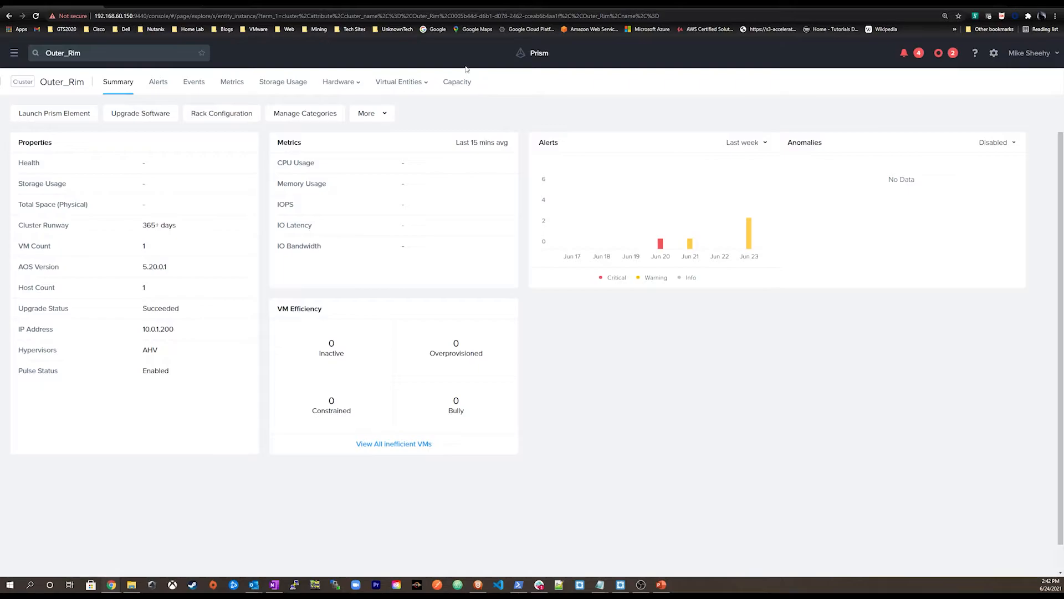
left_click(519, 58)
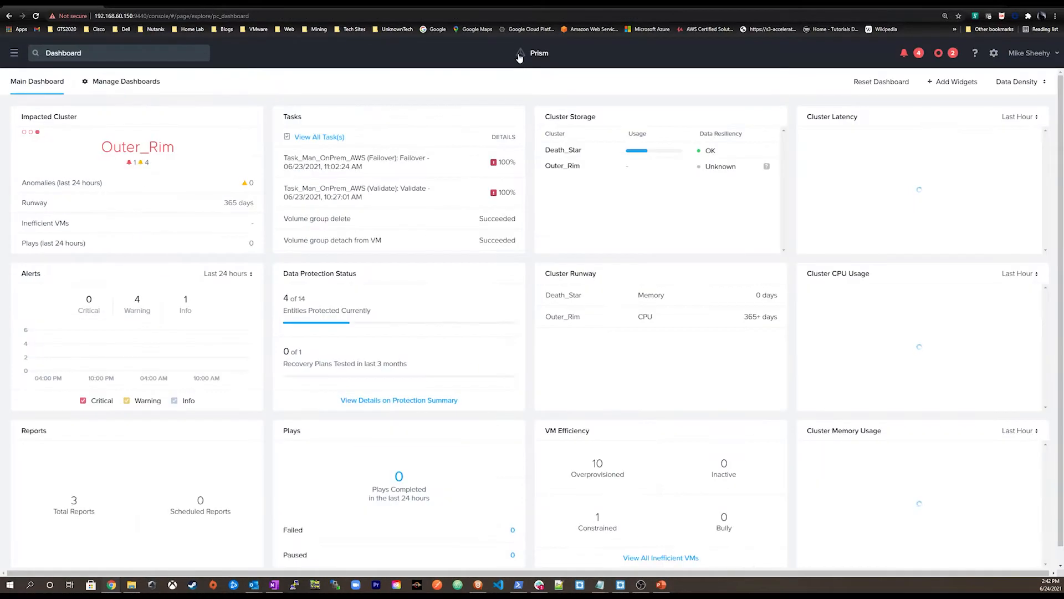
- Open the Task_Man_OnPrem_AWS recovery plan from the bookmarked recovery plans
left_click(14, 56)
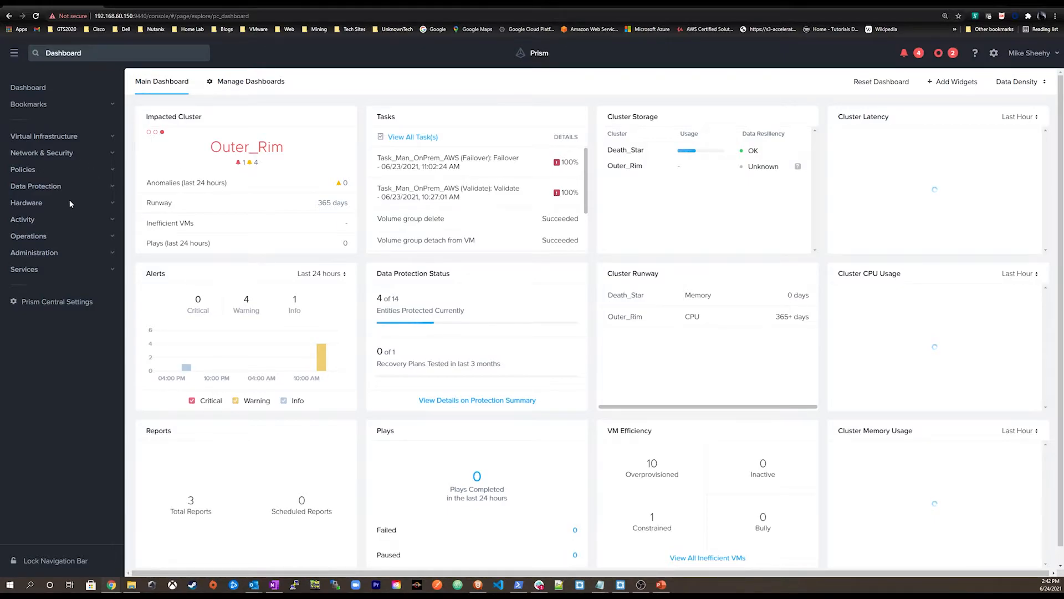
left_click(27, 106)
left_click(44, 154)
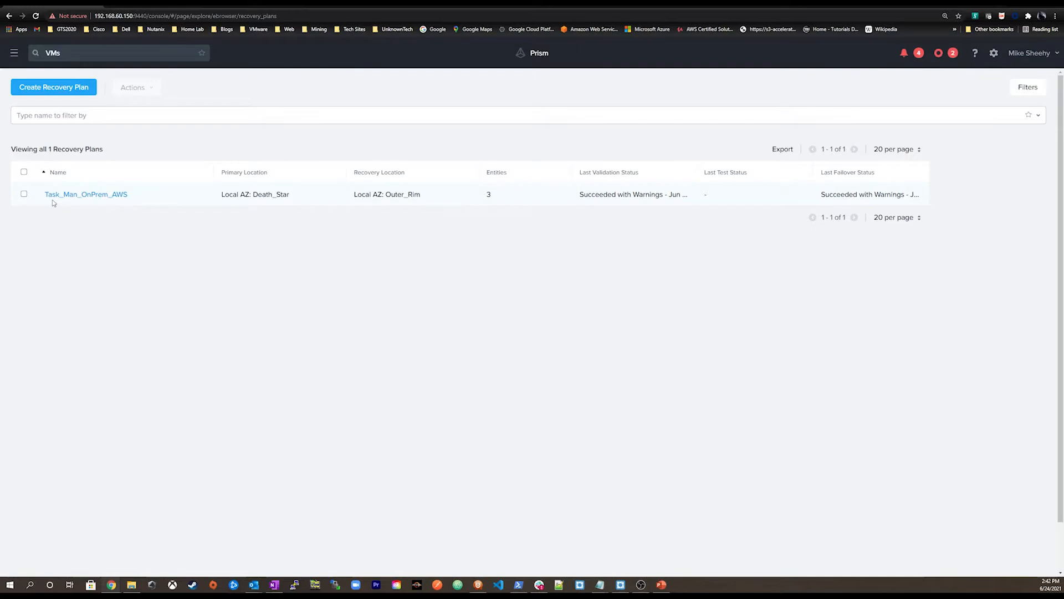
left_click(86, 194)
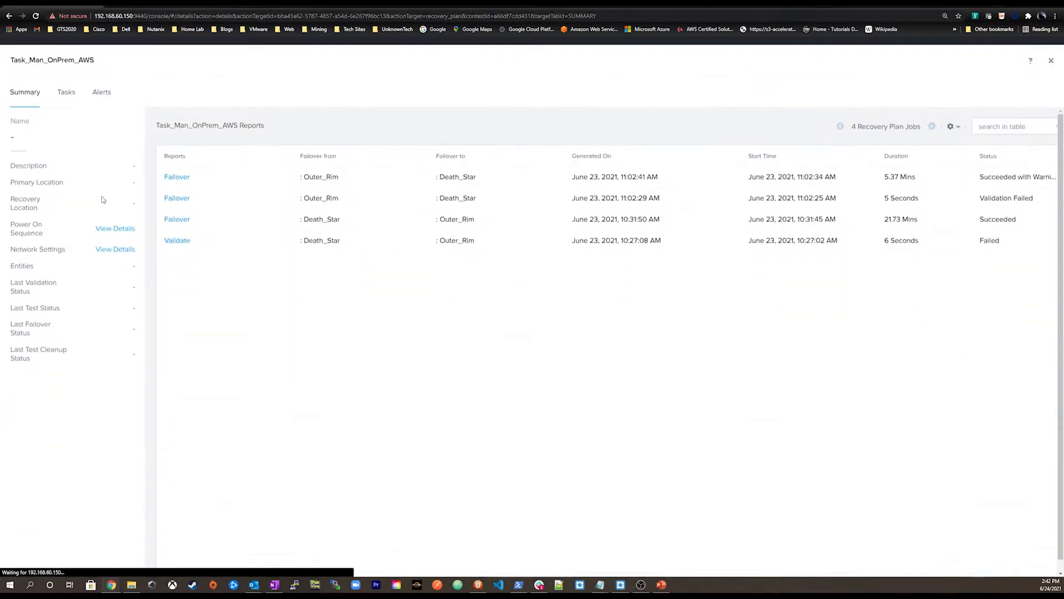
- Review the recovery plan's general, power-on sequence and network settings in update mode, and exit without saving
left_click(903, 52)
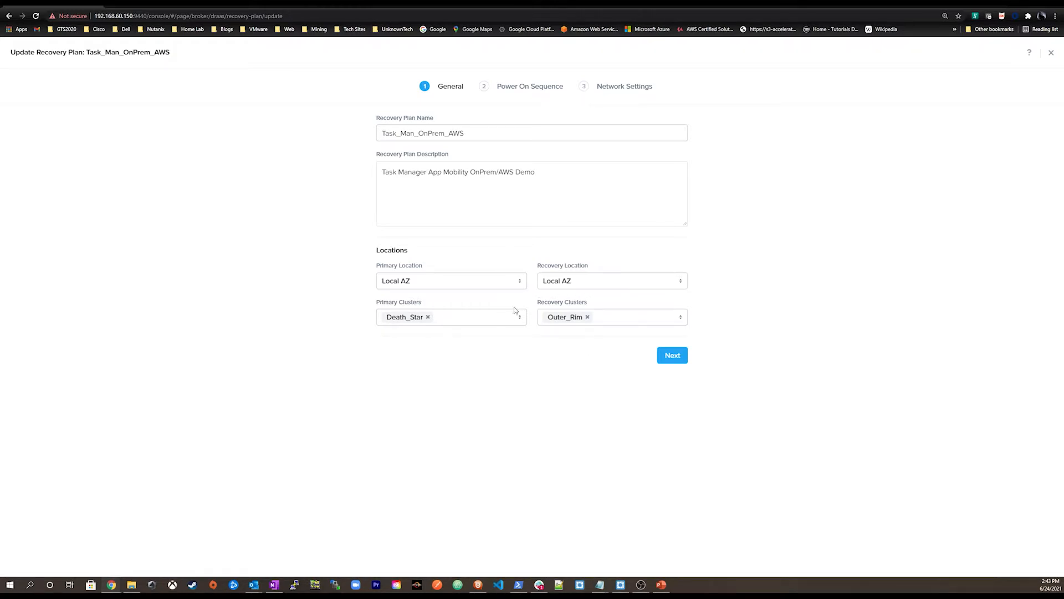
left_click(671, 359)
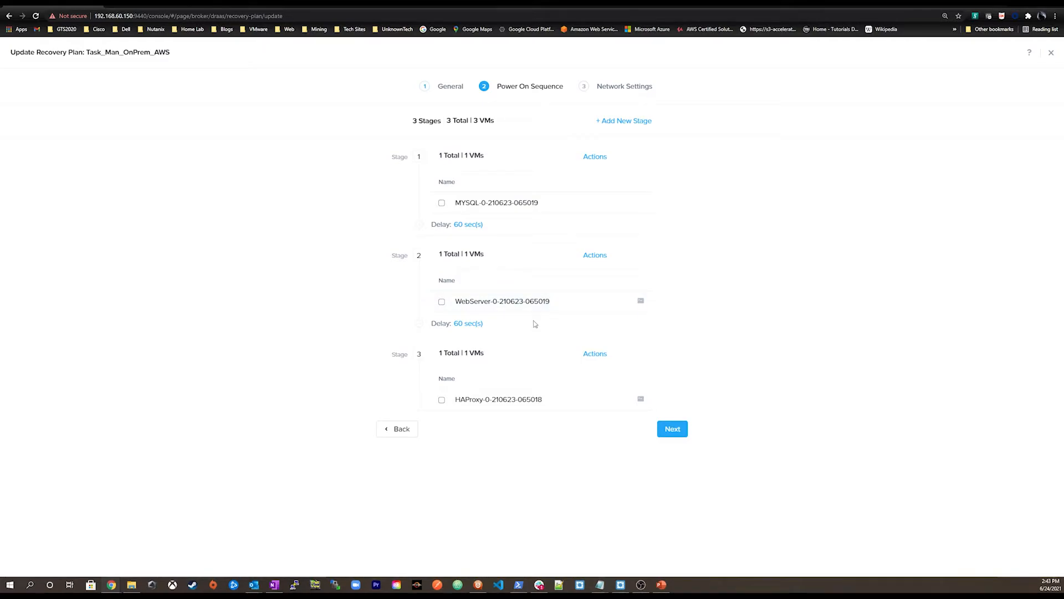
left_click(672, 429)
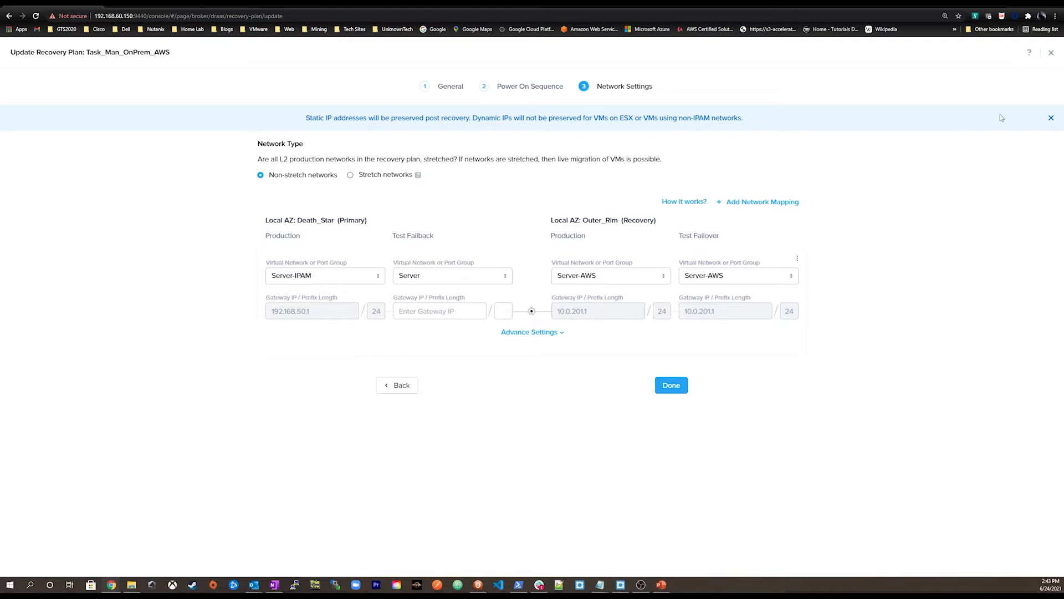
left_click(1051, 52)
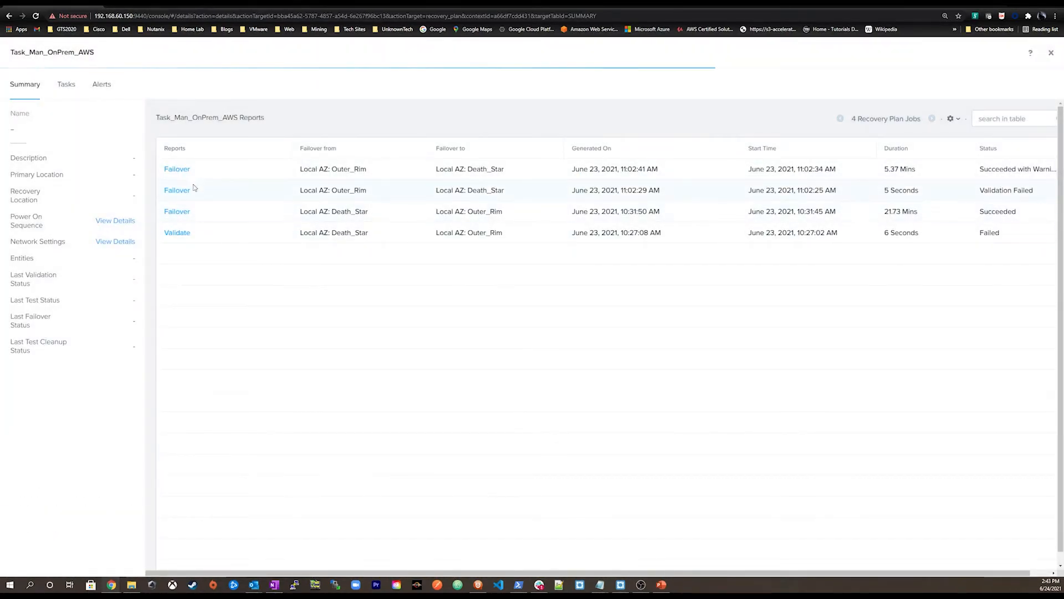
- Run a planned failover of the recovery plan from the Death_Star cluster to Outer_Rim, without live migration
left_click(944, 54)
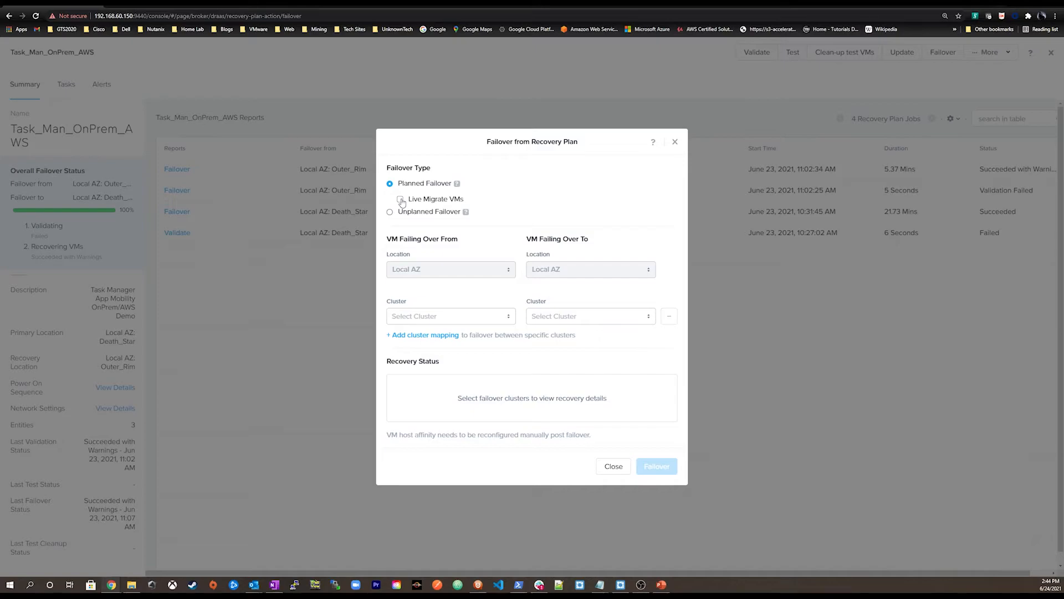
mouse_move(456, 188)
left_click(413, 316)
left_click(414, 333)
left_click(551, 318)
left_click(551, 333)
left_click(556, 355)
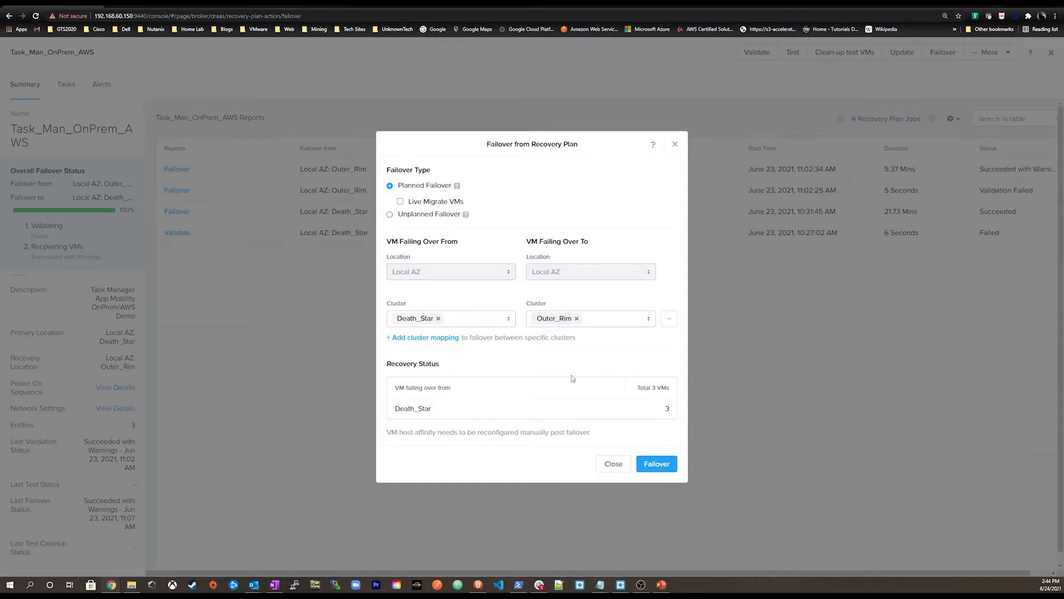
left_click(653, 465)
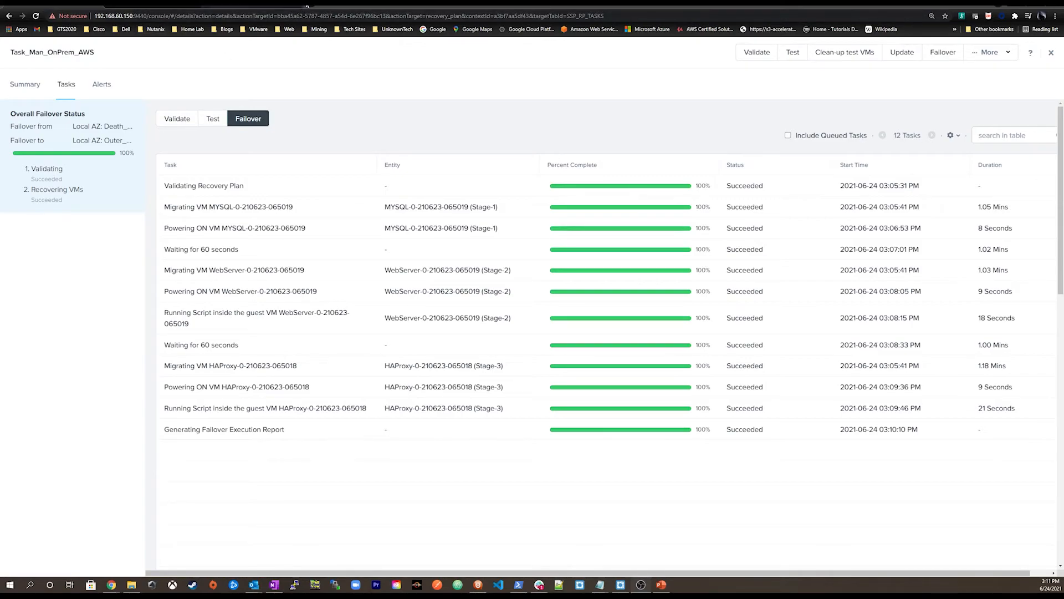
- Close the recovery plan and open the Task_Manager_MicroSEG_AUTODR_AUTOMIGRATE_AWS application in Calm
left_click(1051, 52)
left_click(14, 52)
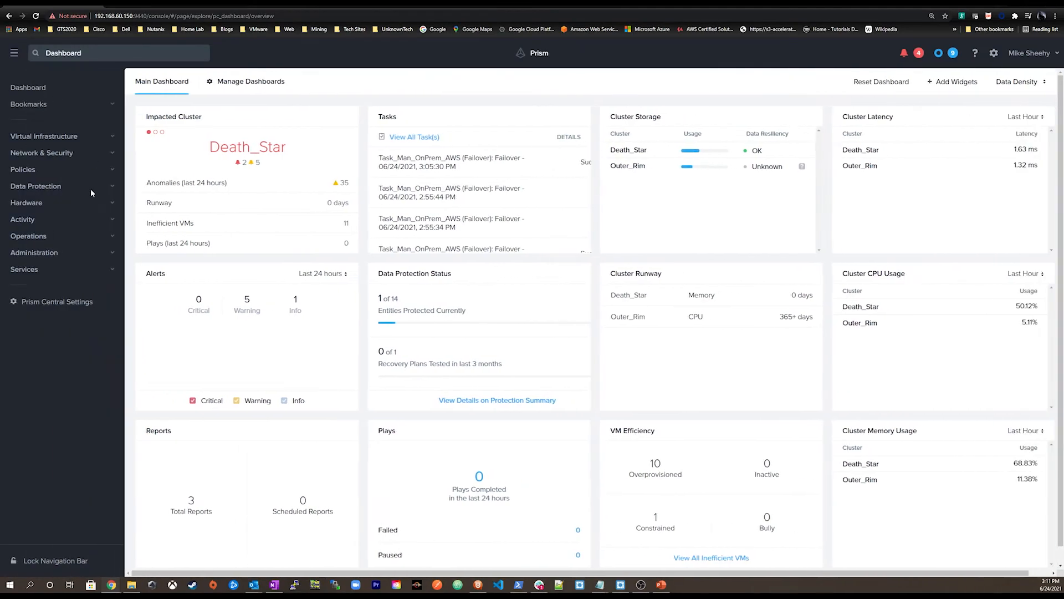
left_click(36, 105)
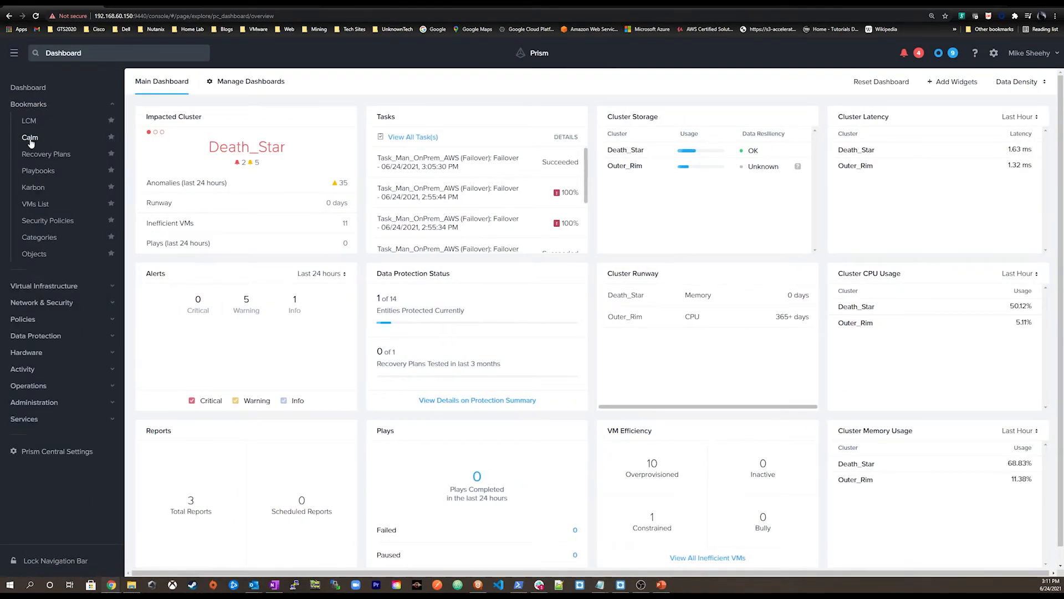
left_click(35, 119)
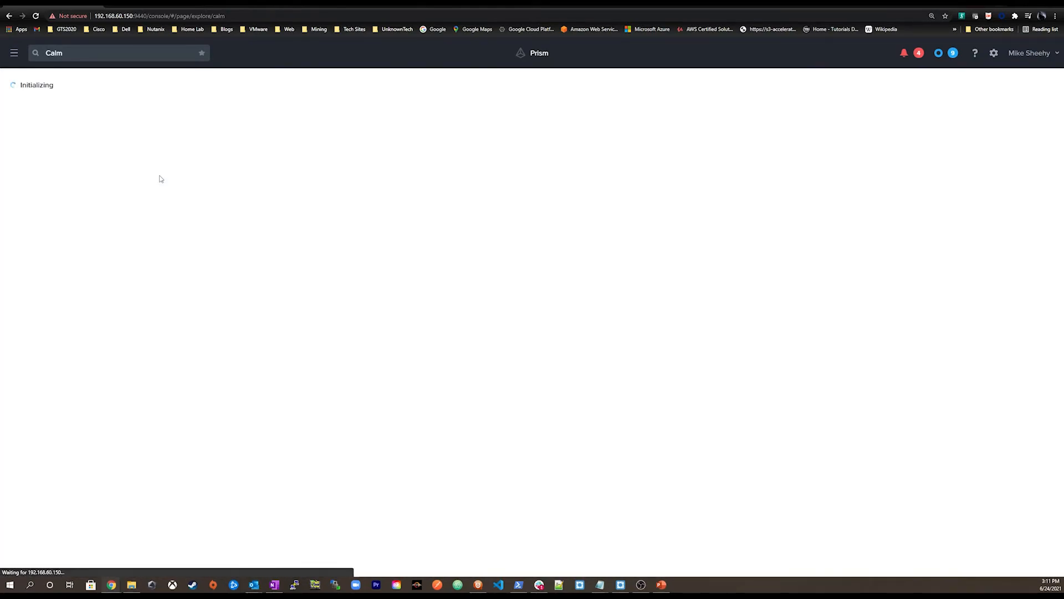
left_click(157, 288)
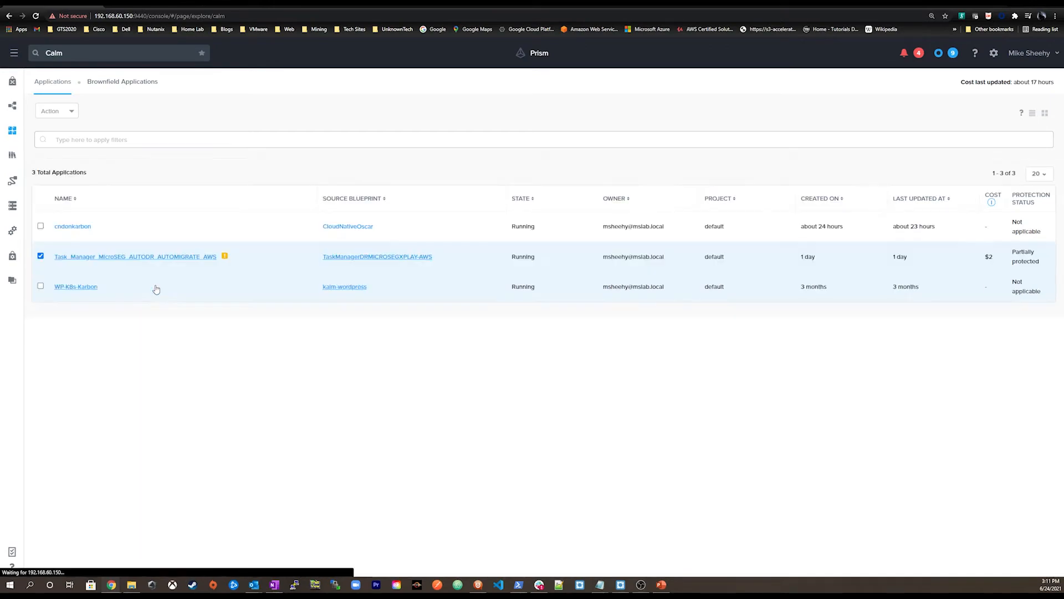
left_click(171, 257)
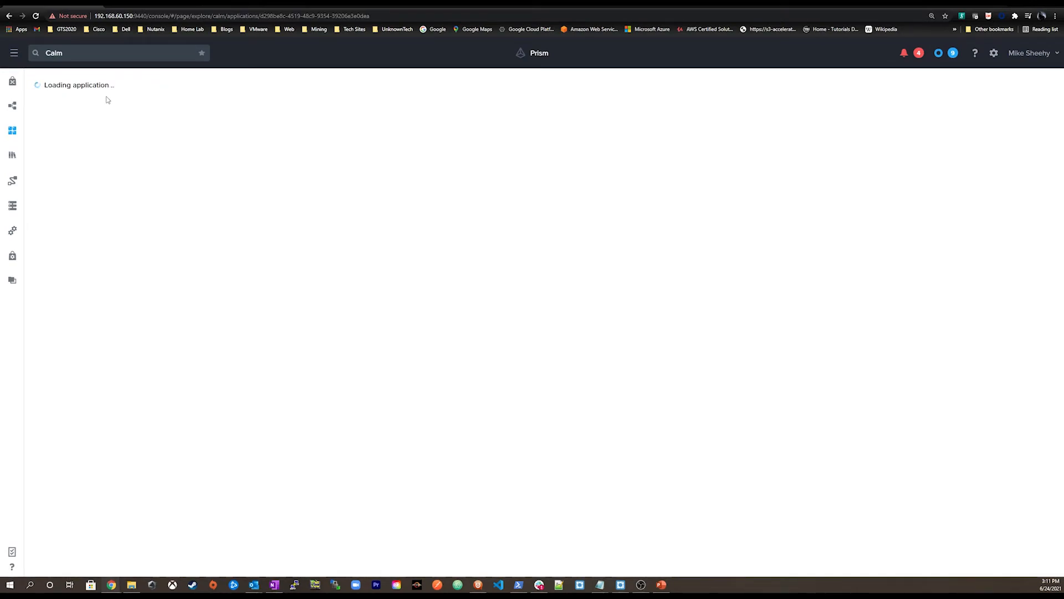
- Examine the HAProxy service's VM details, including its IP address, subnet and cluster name
left_click(145, 101)
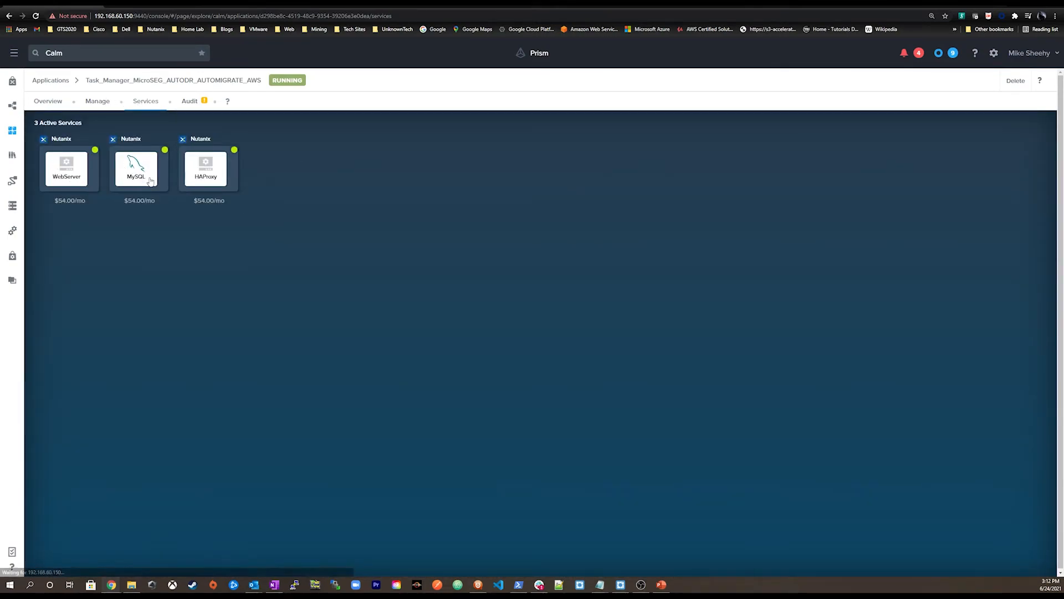
left_click(213, 173)
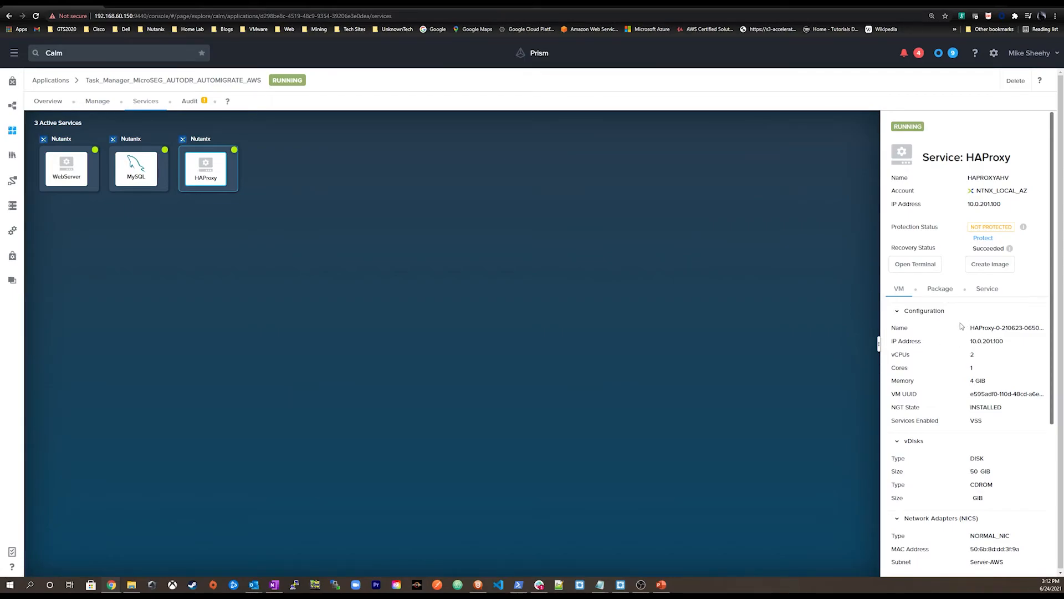
scroll(992, 371, "down", 4)
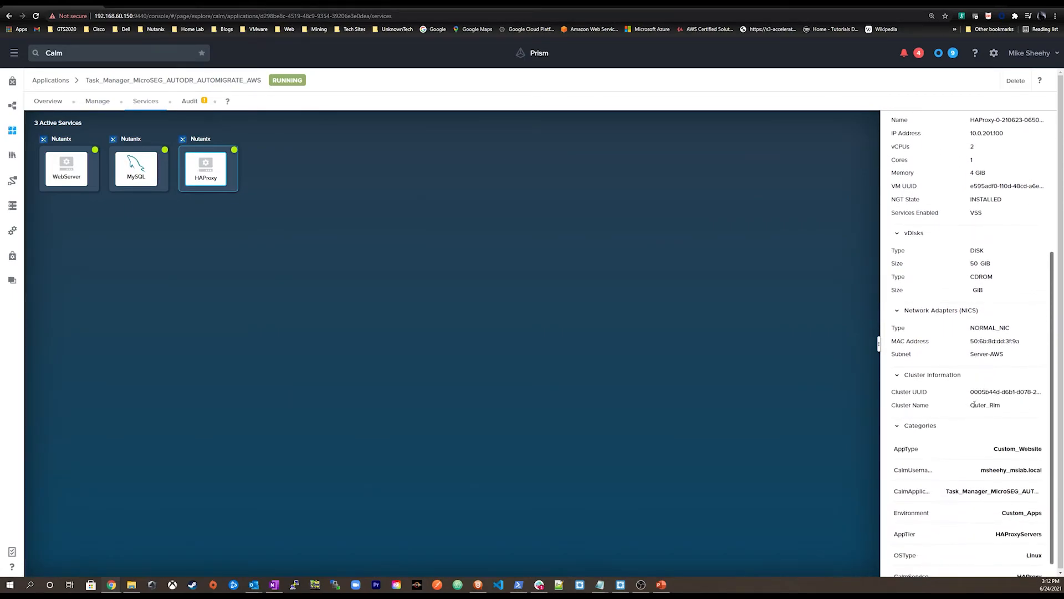
left_click_drag(890, 387, 1003, 390)
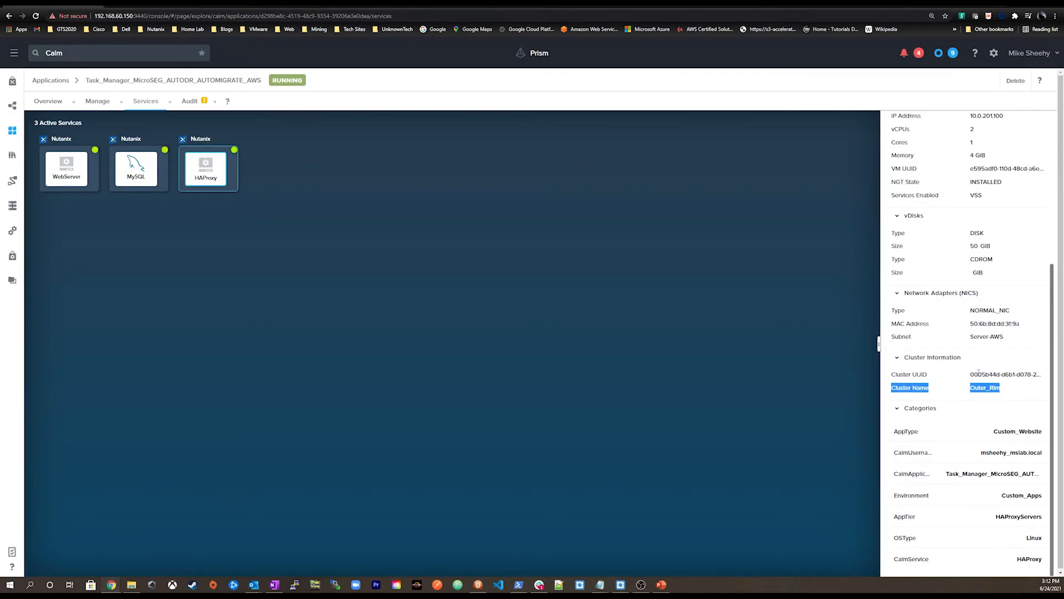
- Open the Task Manager application at 10.0.201.100 in a separate browser tab
left_click(317, 8)
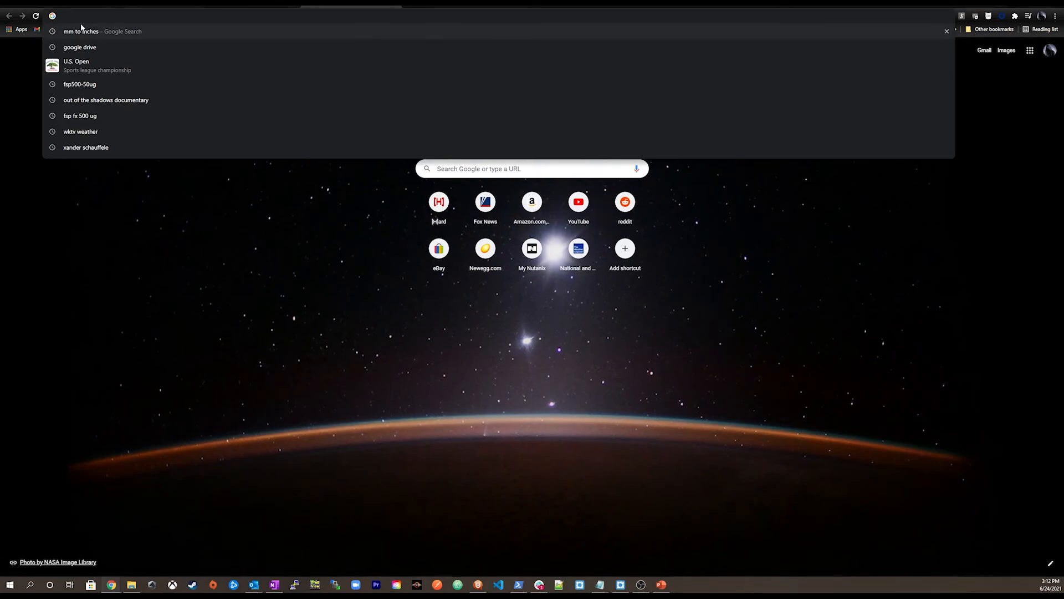
key("ctrl+w")
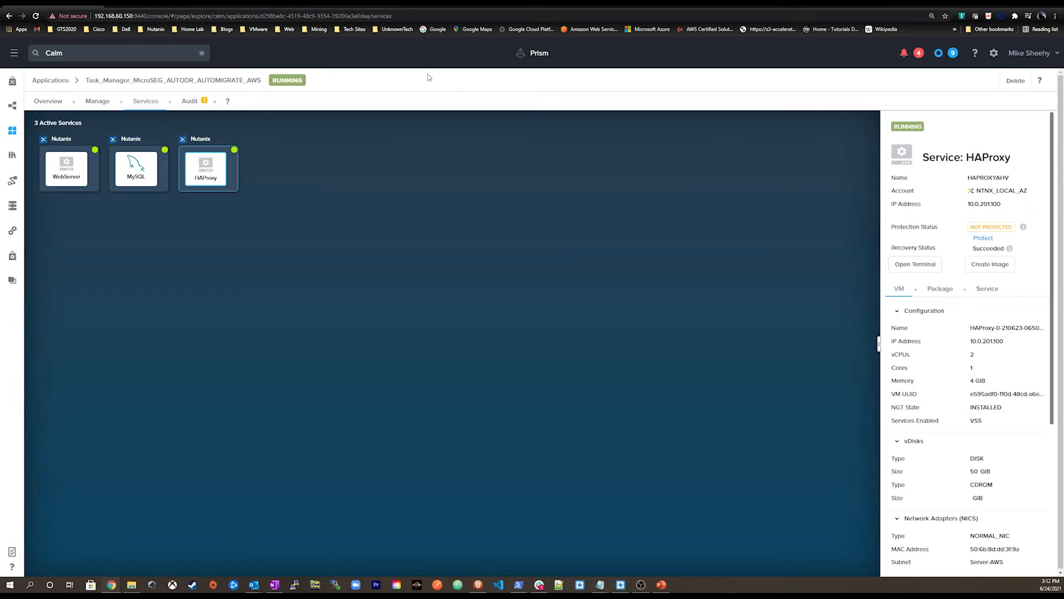
left_click(321, 8)
right_click(308, 16)
left_click(329, 84)
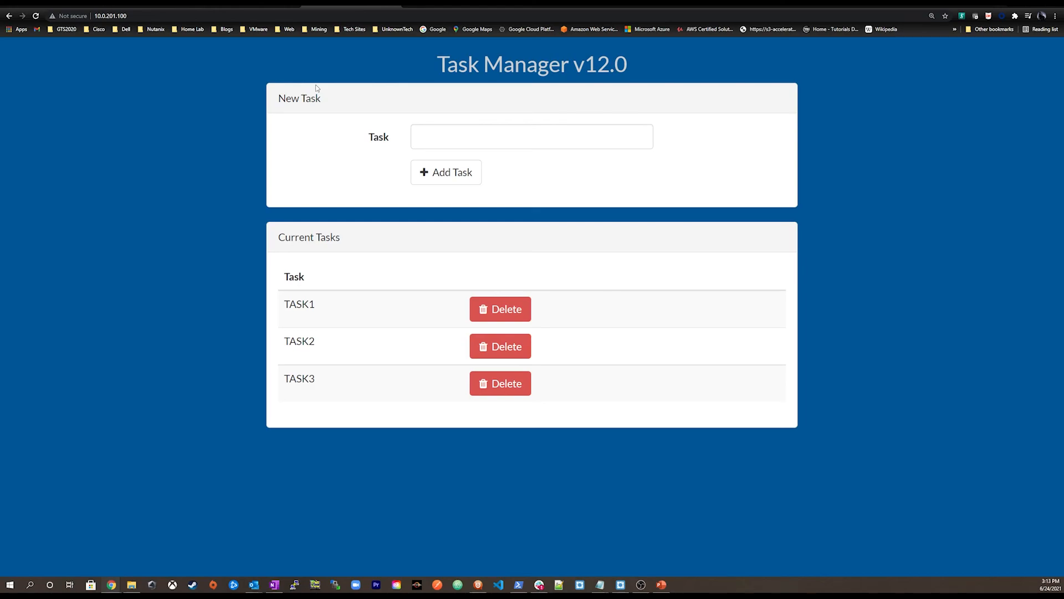
- Compare the Task Manager page at 10.0.201.100 with the HAProxy service details in Calm, and return to Prism
left_click(39, 6)
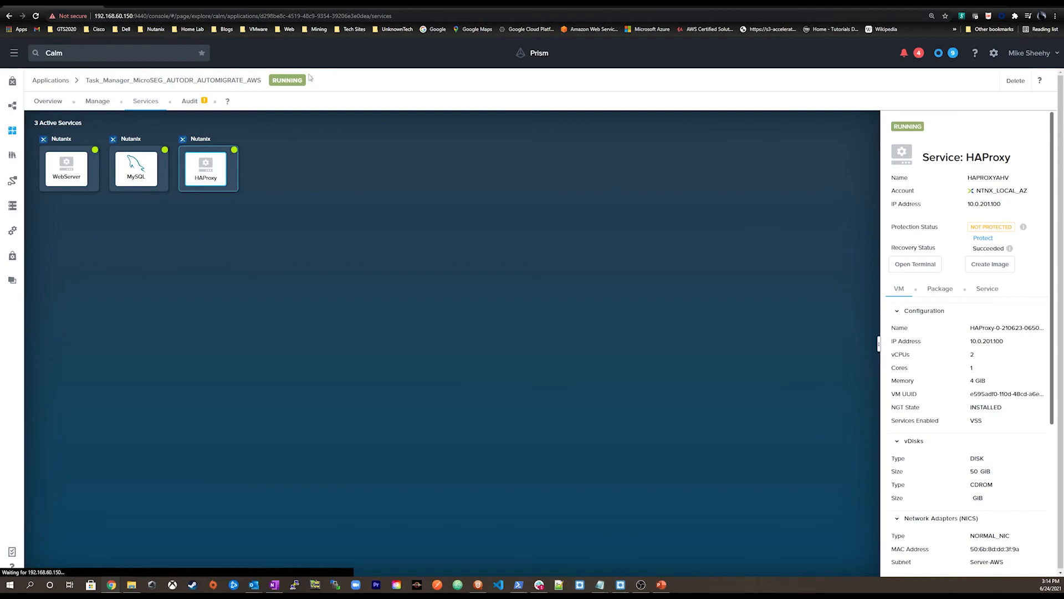
left_click(333, 5)
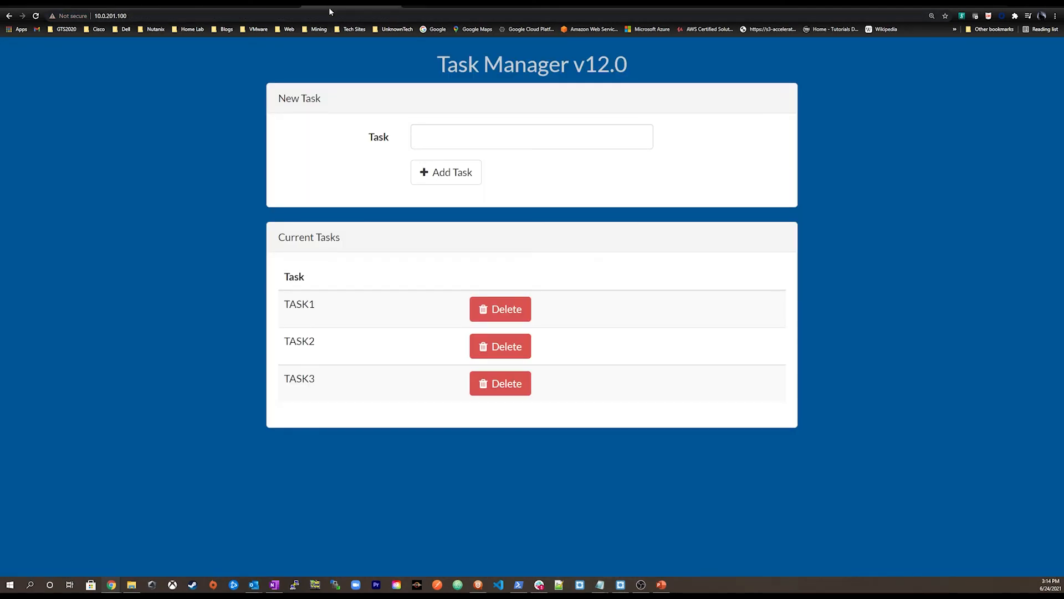
key("ctrl+l")
left_click(53, 5)
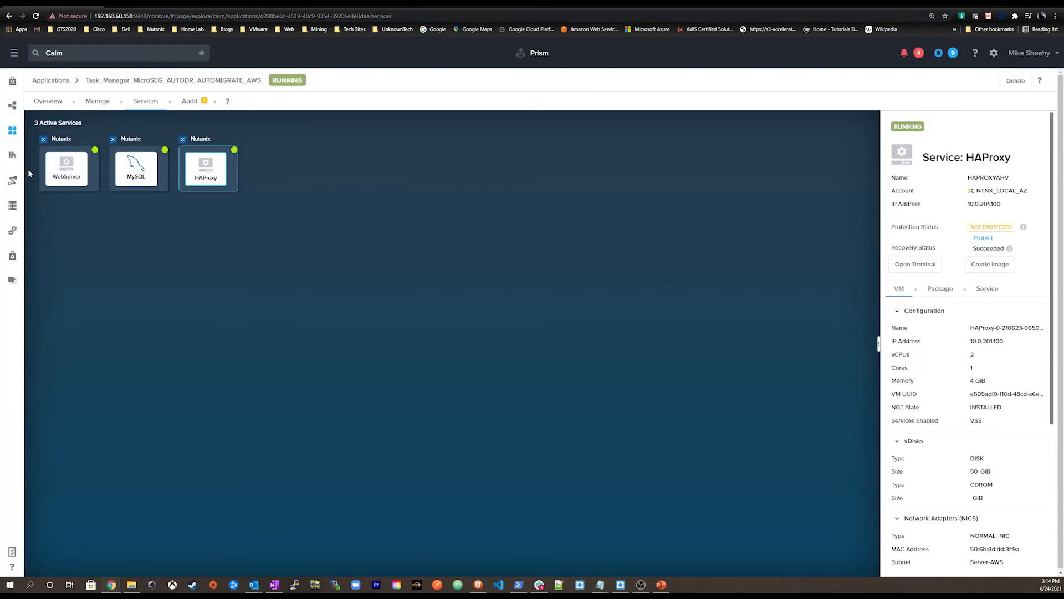
- Open the Workstation VM from the bookmarked VM list, launch its console and maximize the console window
left_click(14, 52)
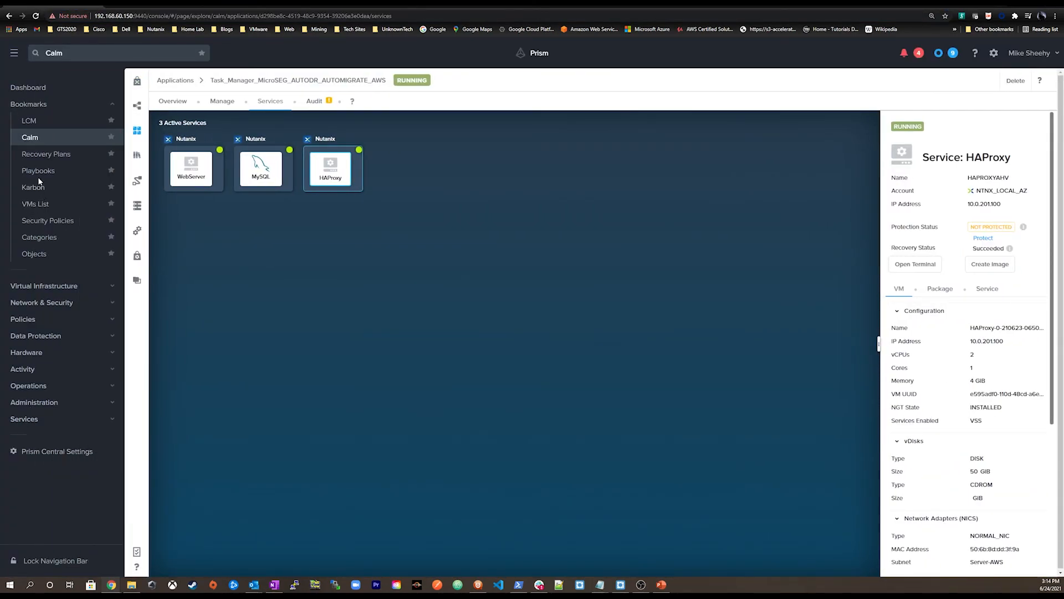
left_click(37, 205)
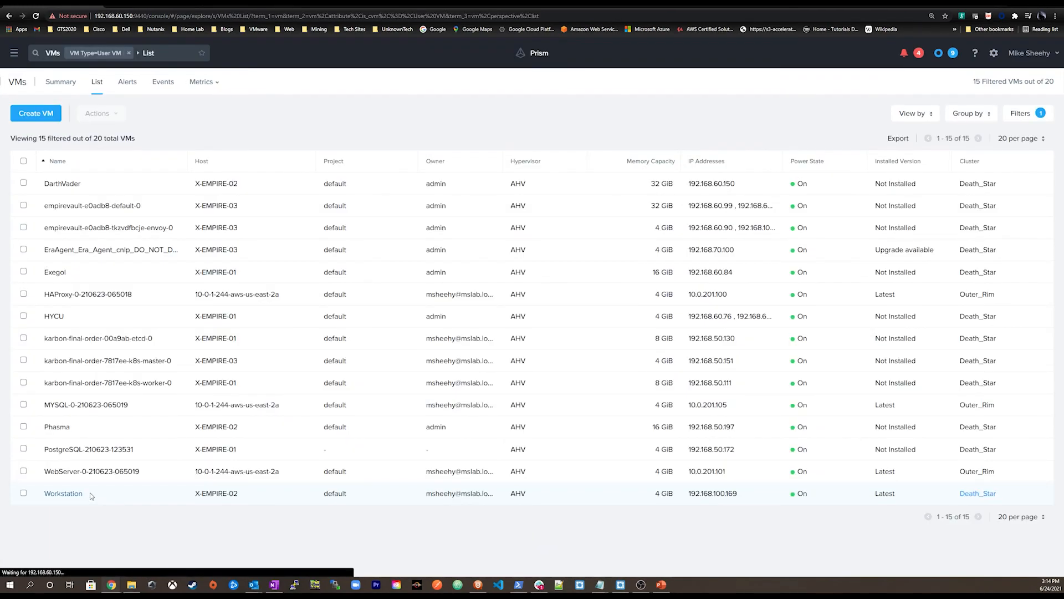
left_click(72, 495)
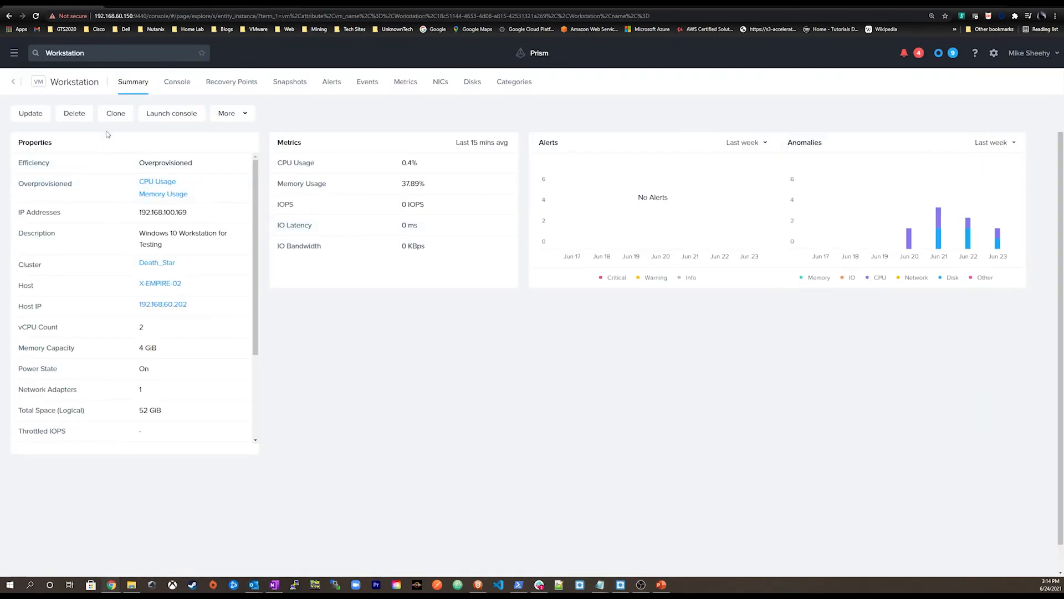
left_click(171, 113)
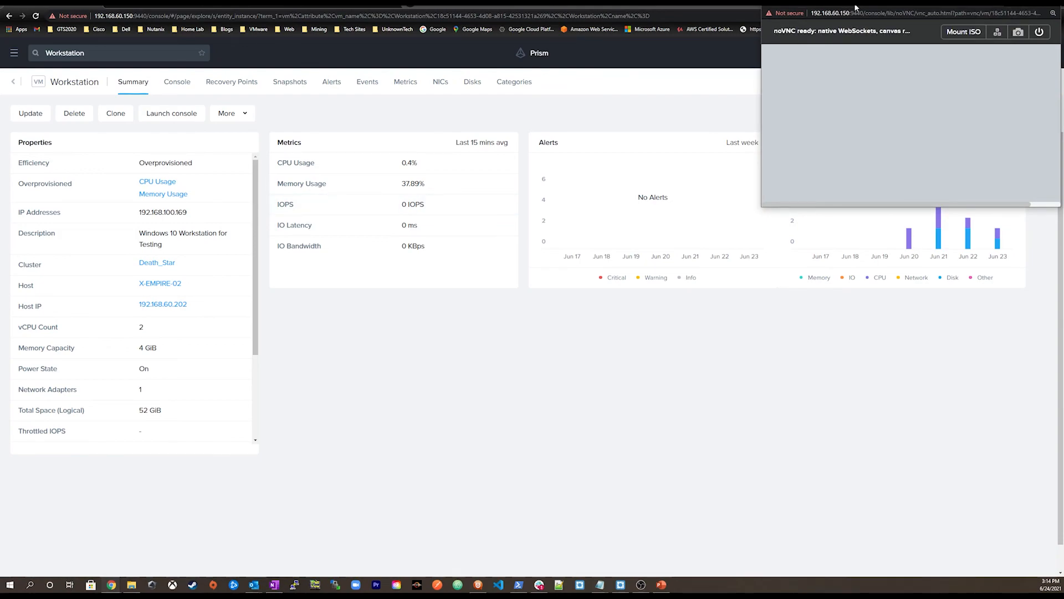
left_click(693, 122)
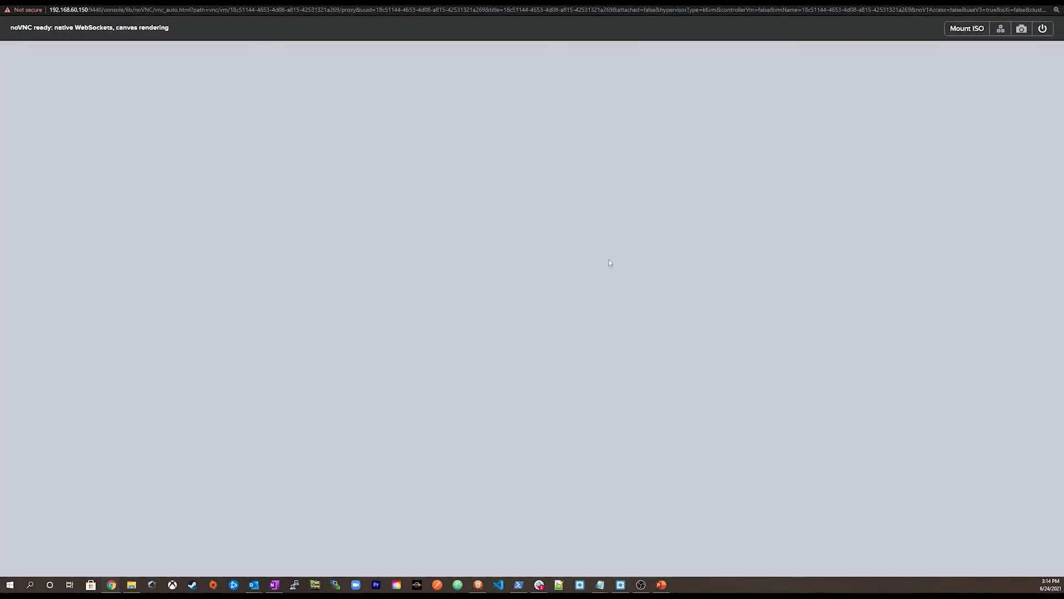